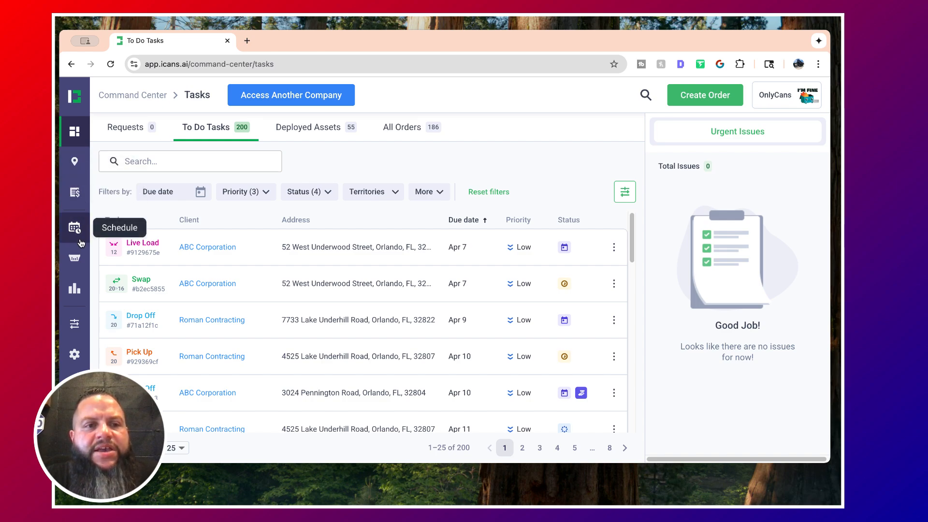
Open the Territories page in the company's location setup.
mouse_move(75, 323)
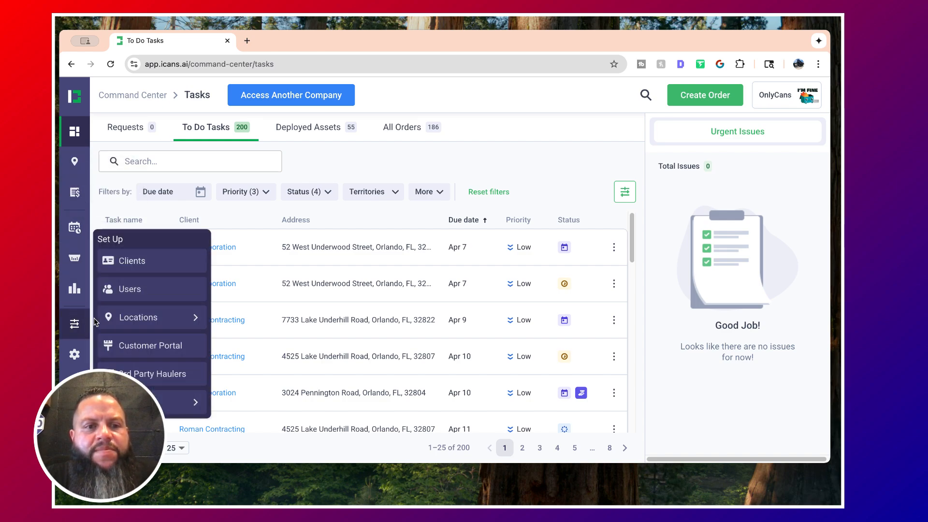
mouse_move(145, 320)
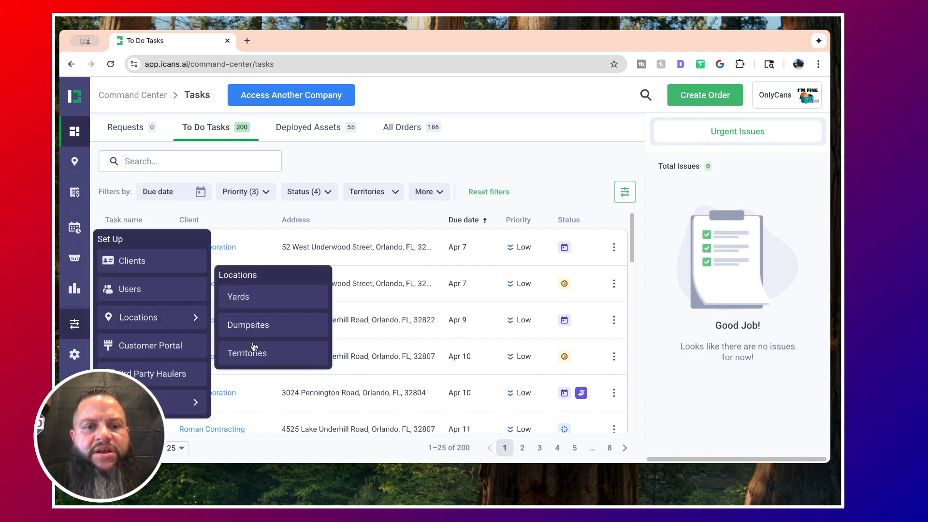
left_click(258, 358)
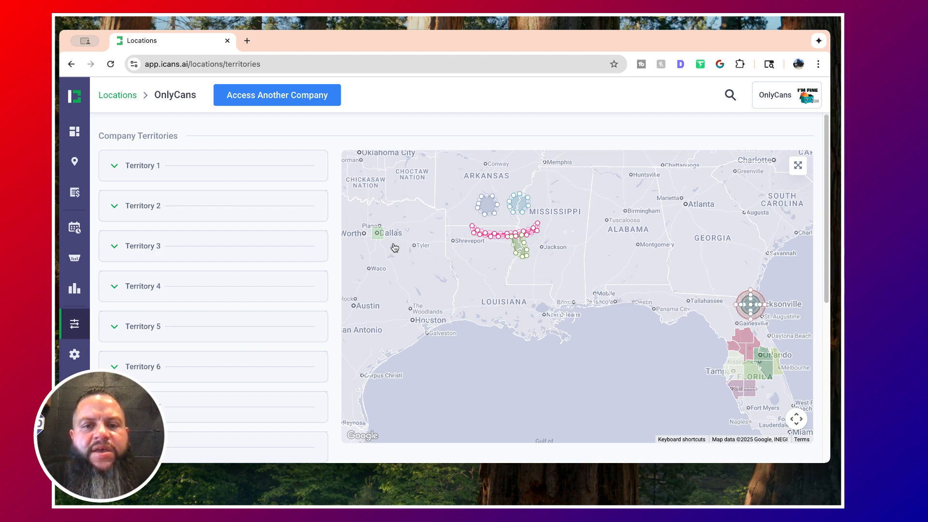
Examine the existing territory around Dallas on the company territories map.
left_click_drag(394, 244, 503, 263)
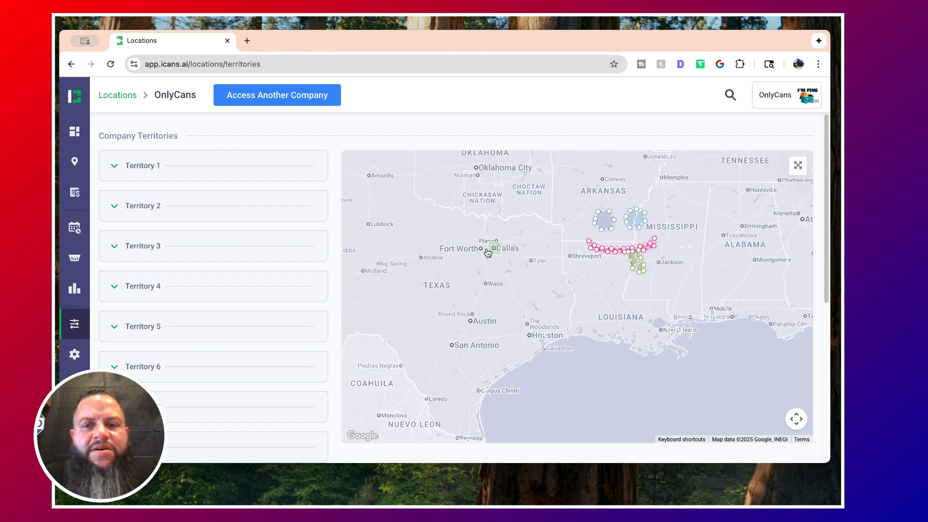
scroll(488, 253, "up", 5)
scroll(488, 252, "up", 2)
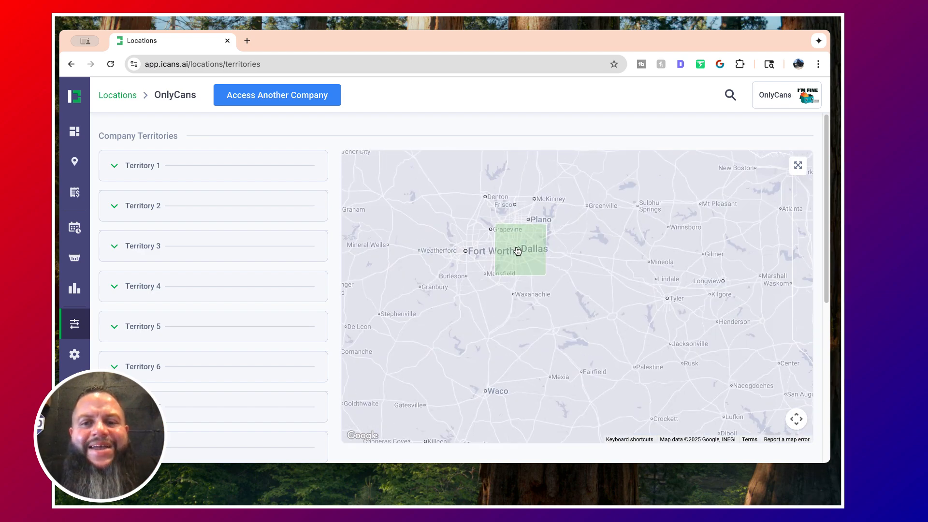
Add a new company territory selected by counties and name it Forth Worth.
scroll(335, 247, "down", 6)
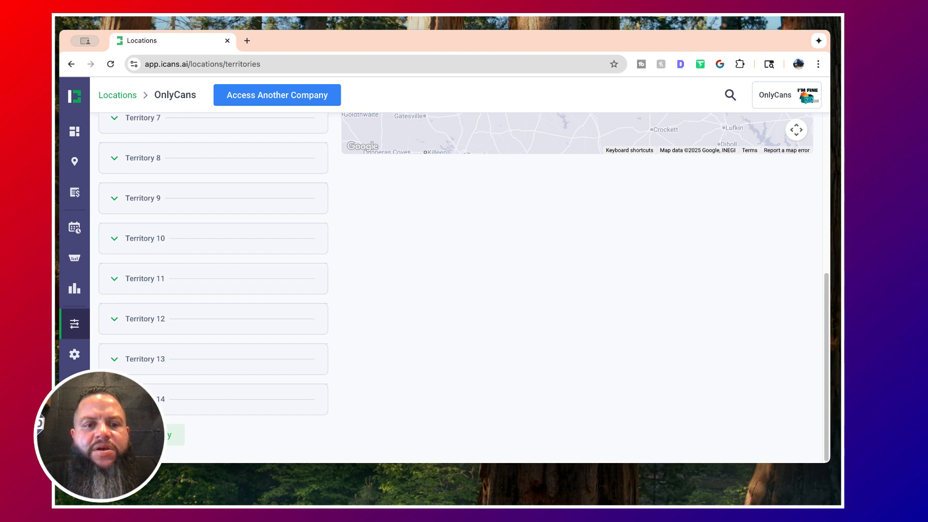
left_click(174, 435)
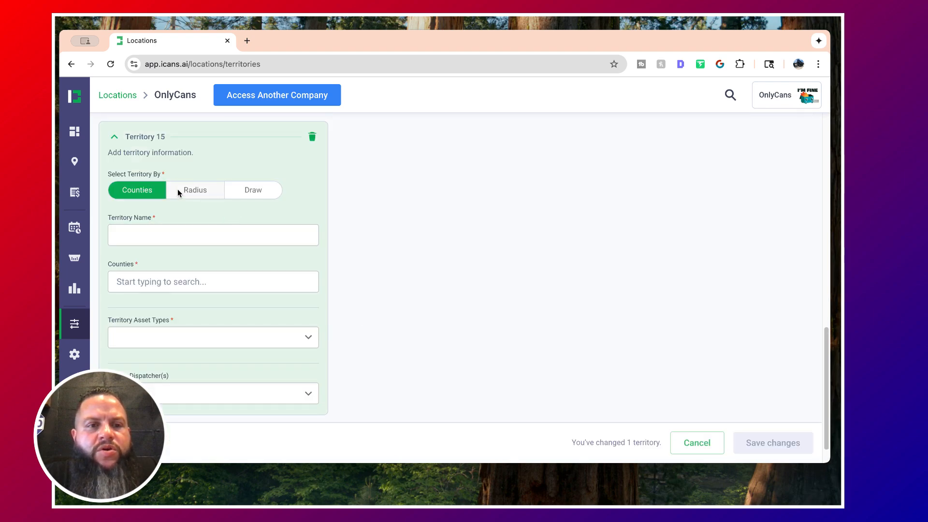
left_click(179, 233)
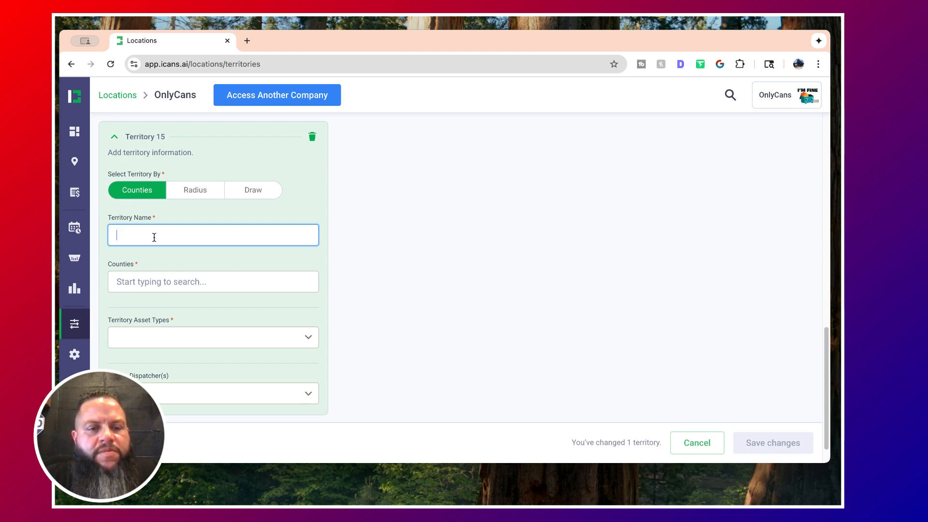
type("Forth ")
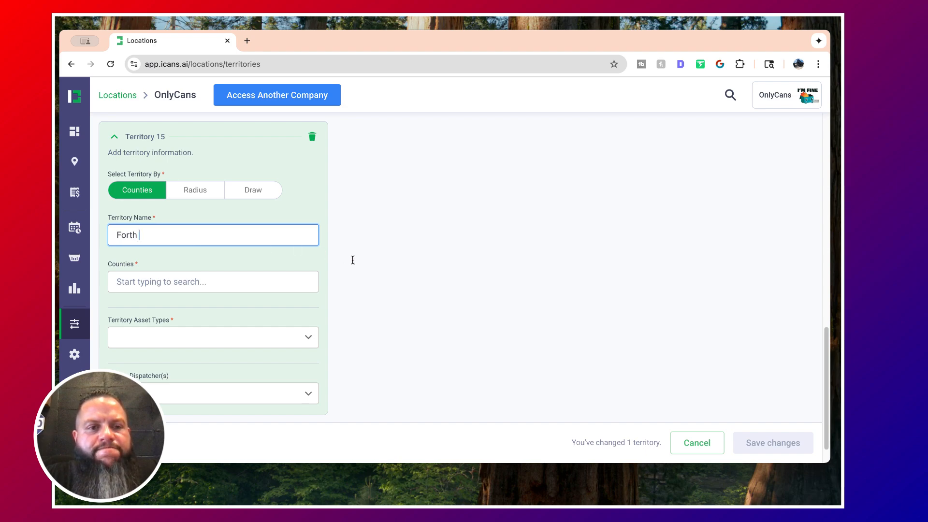
type("Worth")
Search the counties for Tarrant and assign Tarrant, TX to the Forth Worth territory.
left_click(226, 280)
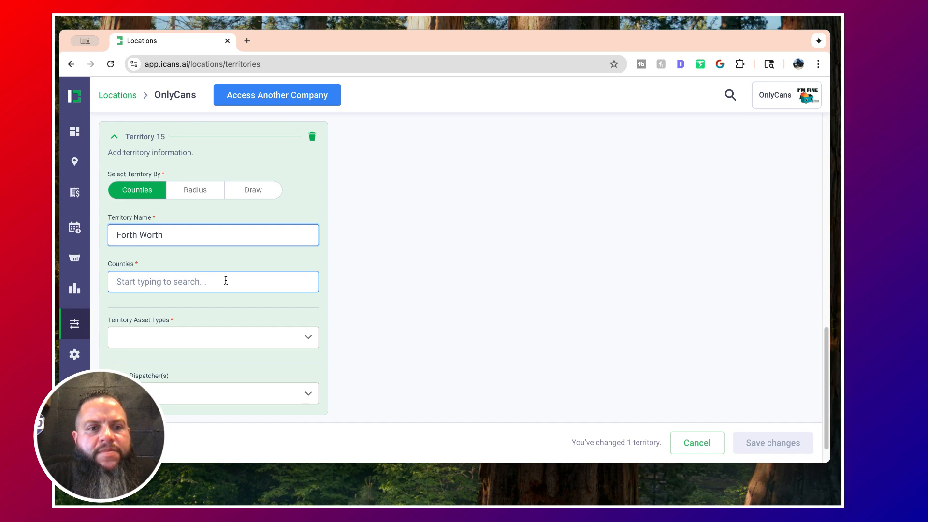
left_click(225, 281)
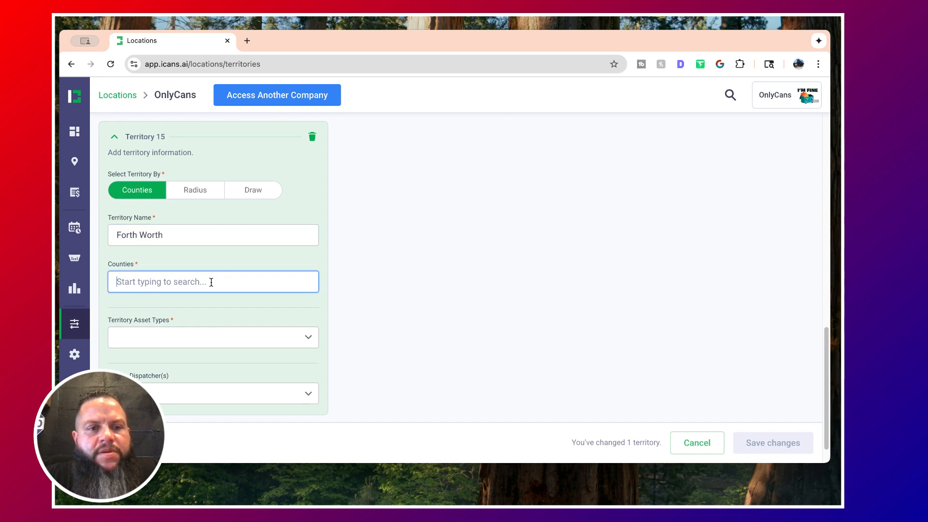
type("T")
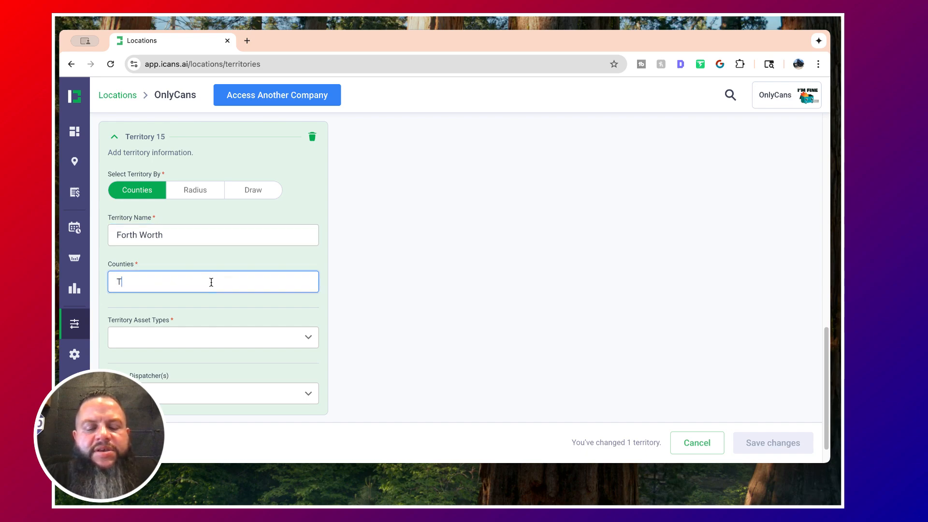
type("arran")
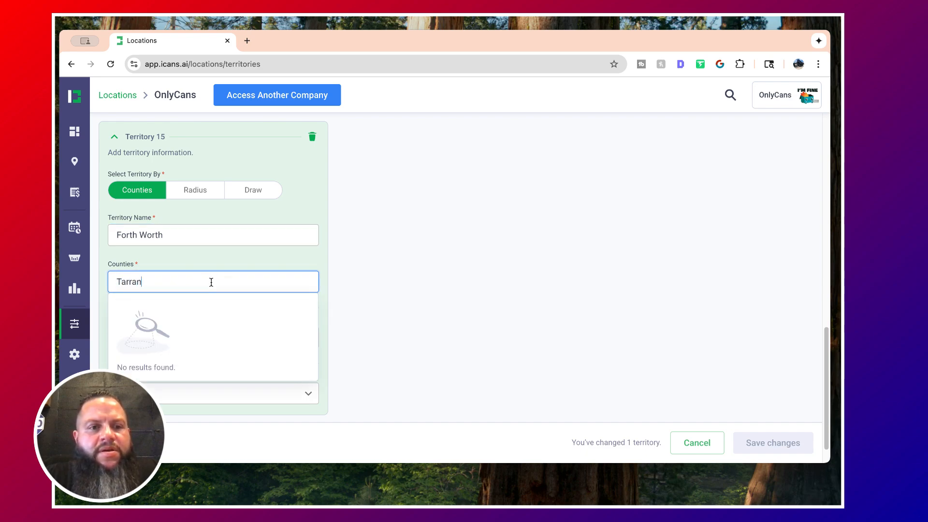
type("t")
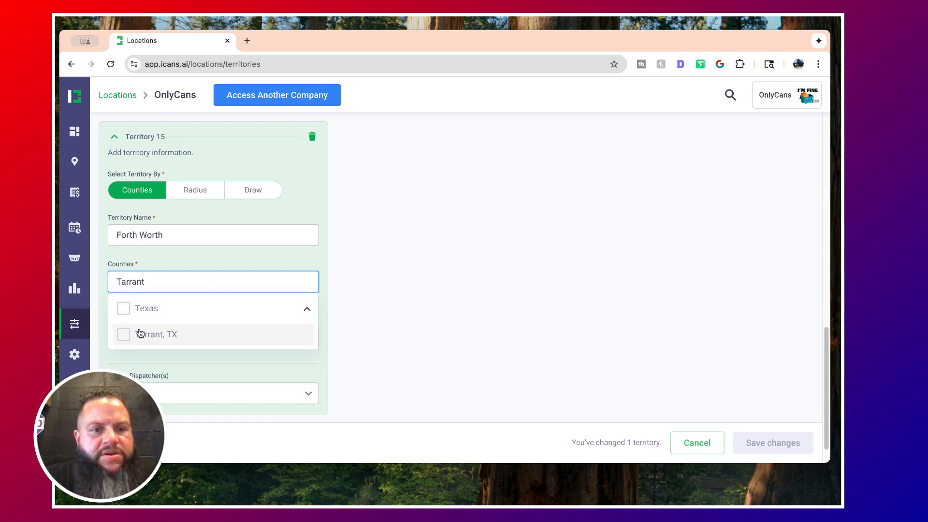
left_click(127, 335)
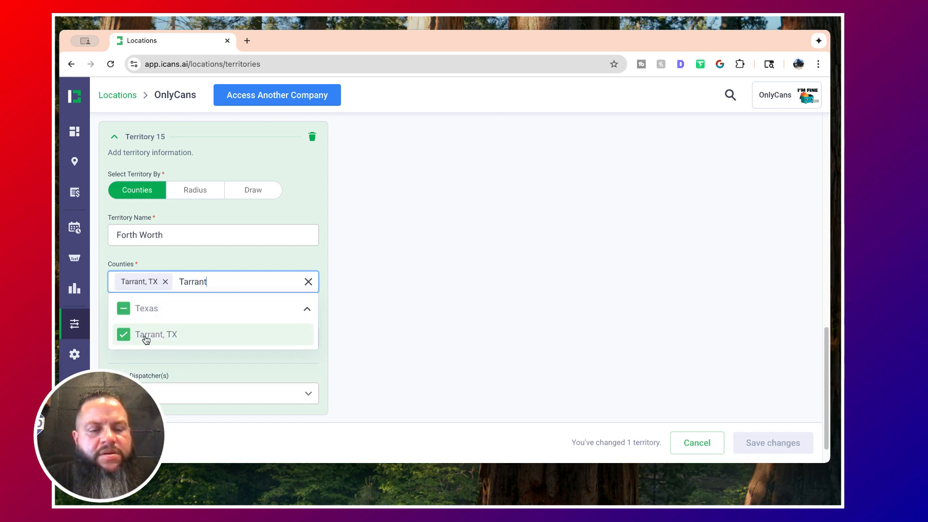
left_click(331, 260)
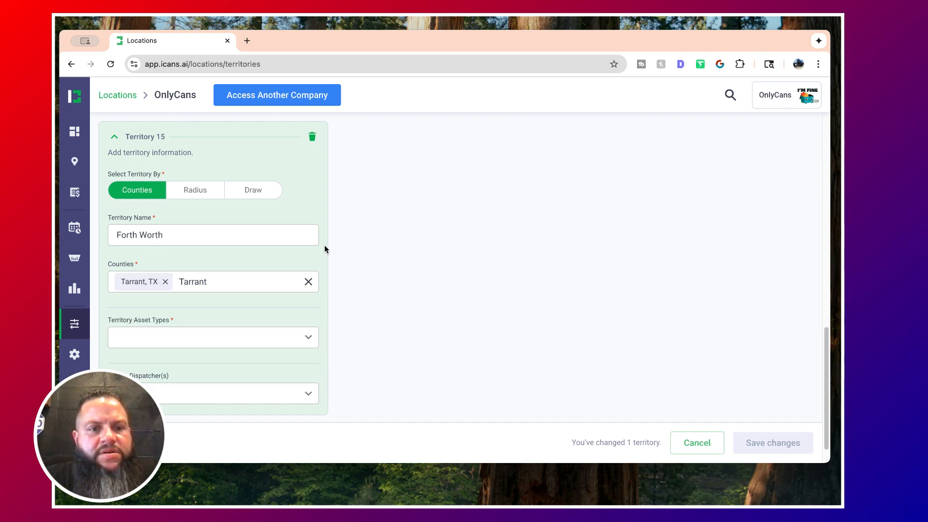
Set the territory's asset types to the 20, 30 and 40 Yard Dumpsters.
scroll(323, 249, "down", 1)
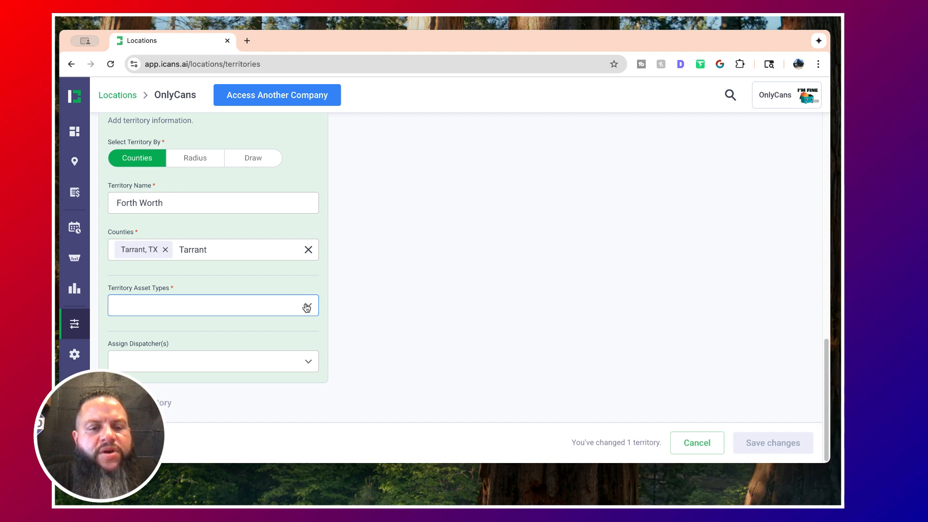
left_click(307, 308)
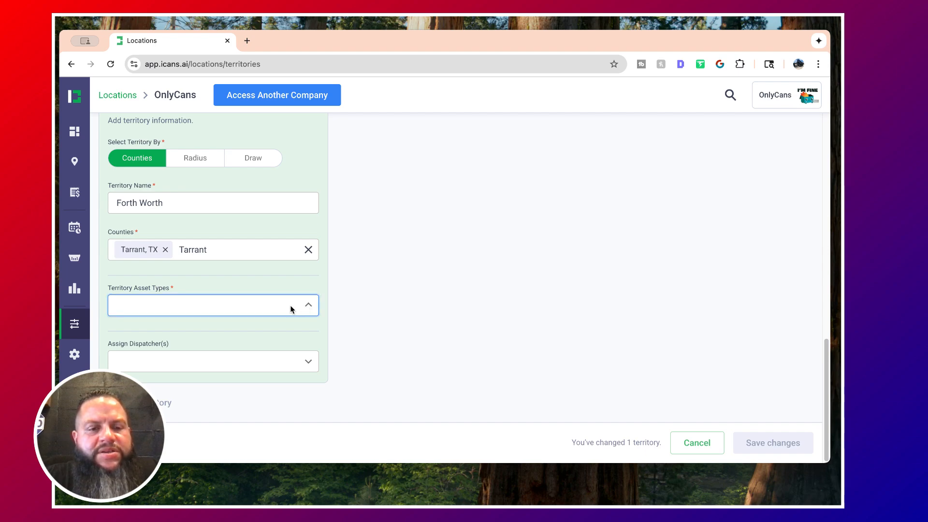
scroll(291, 309, "down", 5)
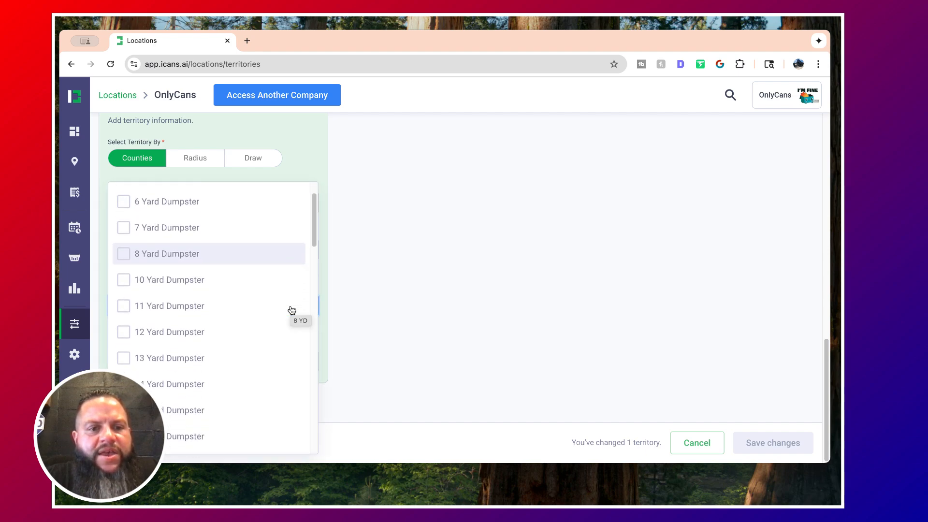
scroll(292, 310, "down", 2)
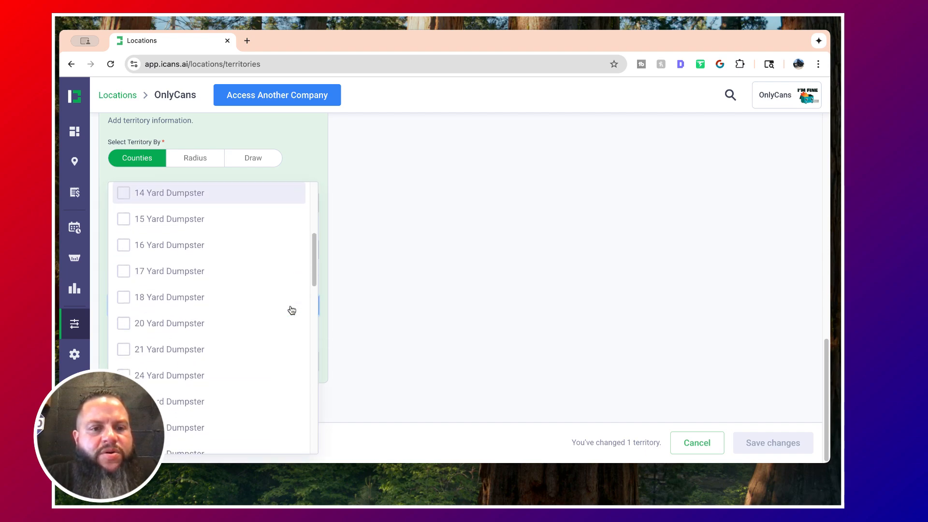
left_click(244, 297)
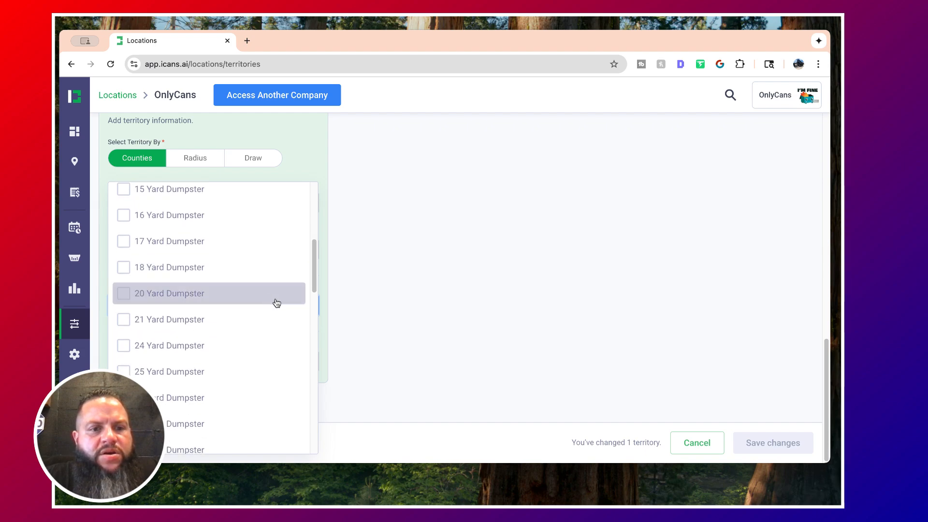
scroll(145, 296, "down", 2)
scroll(144, 297, "down", 2)
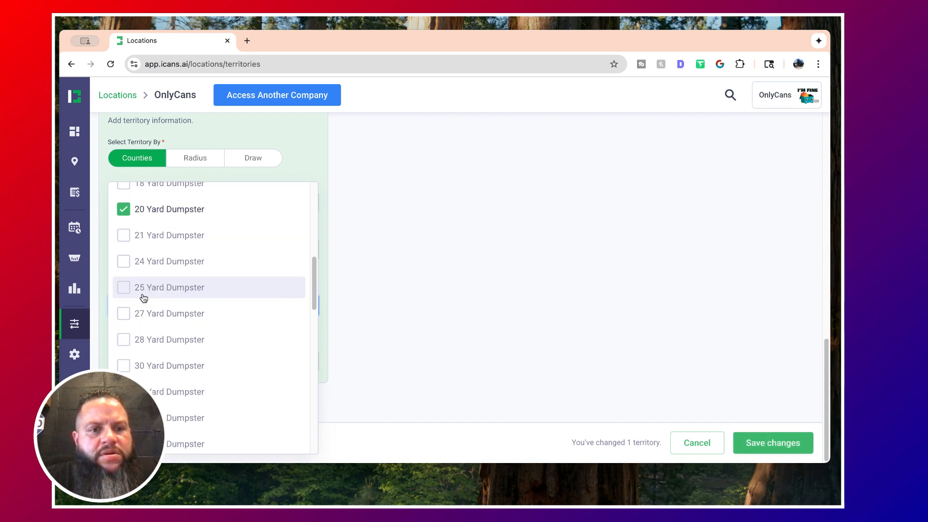
left_click(123, 313)
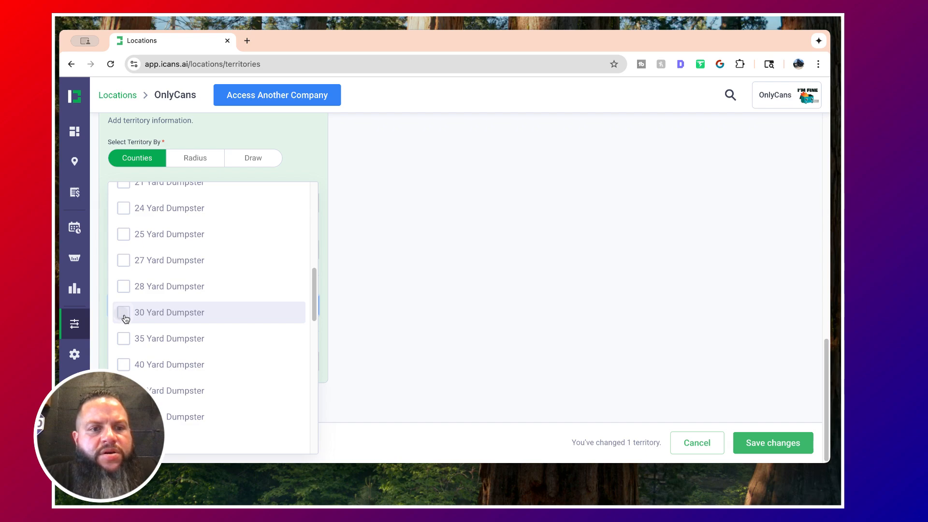
left_click(125, 367)
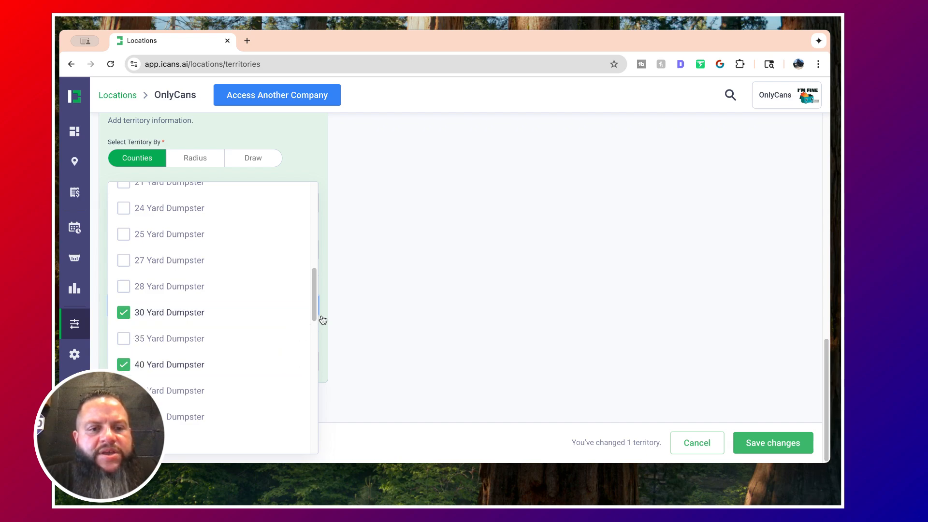
left_click(343, 285)
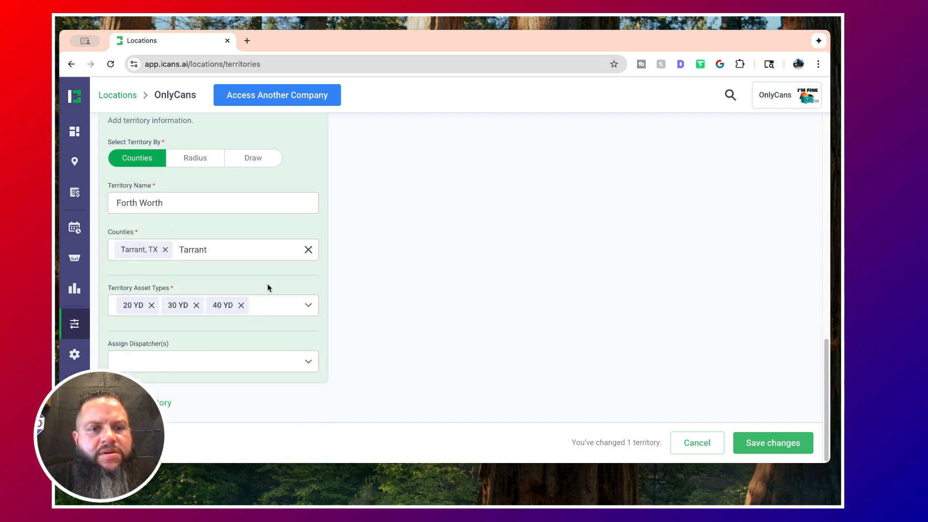
Check the dispatcher choices for the Forth Worth territory without assigning anyone.
left_click(310, 359)
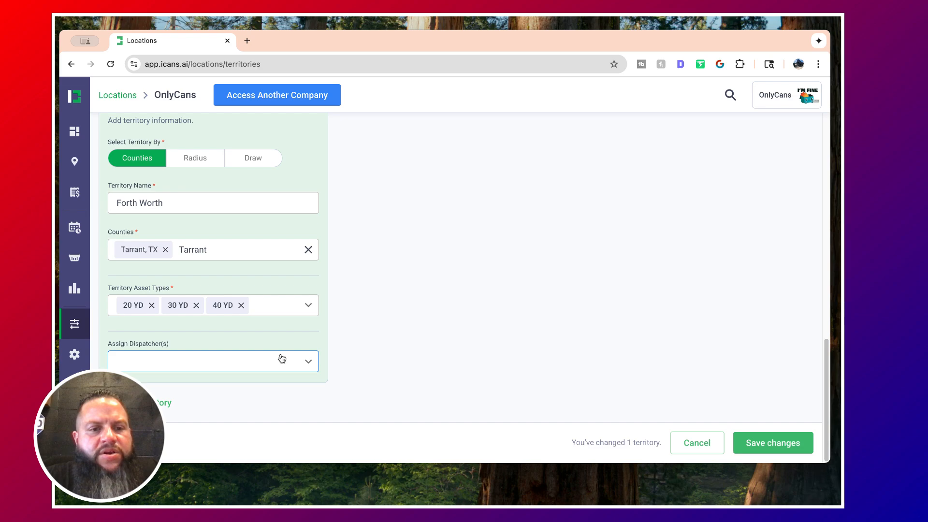
left_click(306, 365)
left_click(307, 363)
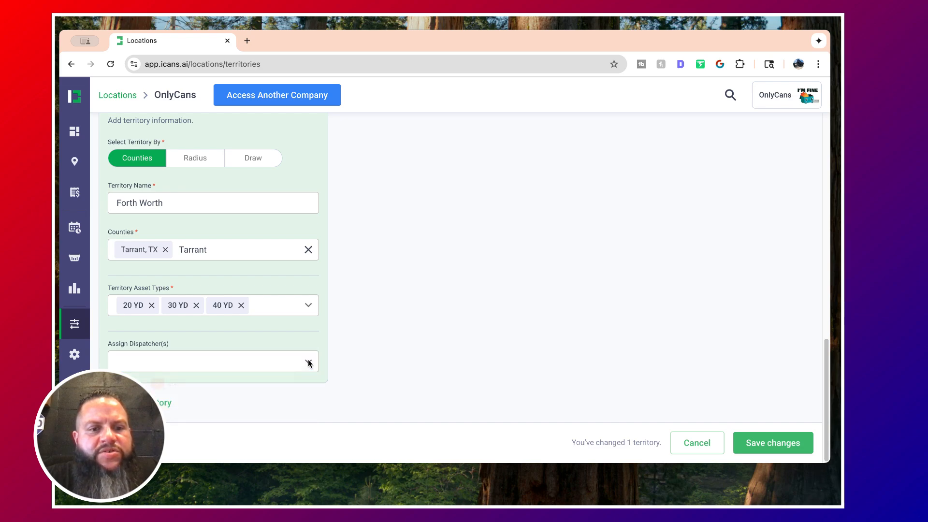
Examine the Tarrant county area of the new territory next to the Dallas territory on the map.
scroll(343, 333, "up", 1)
scroll(345, 335, "up", 2)
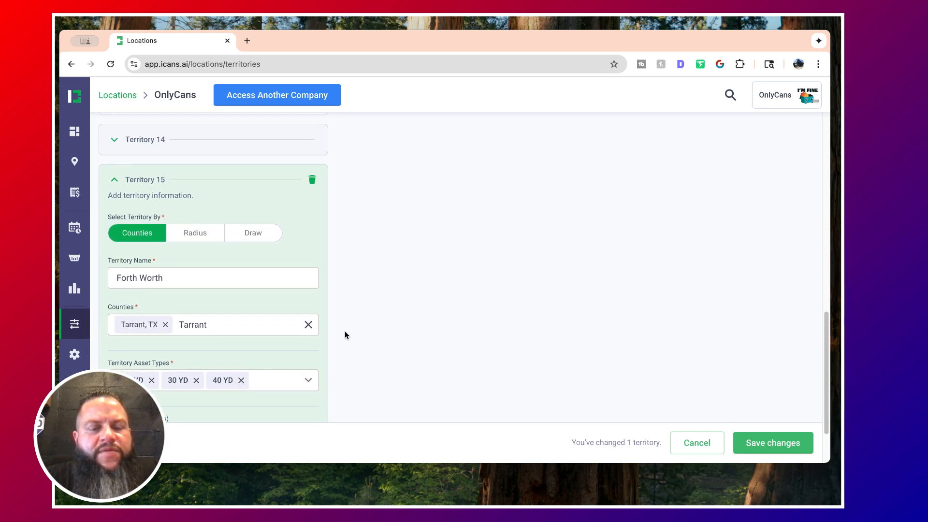
scroll(344, 331, "up", 12)
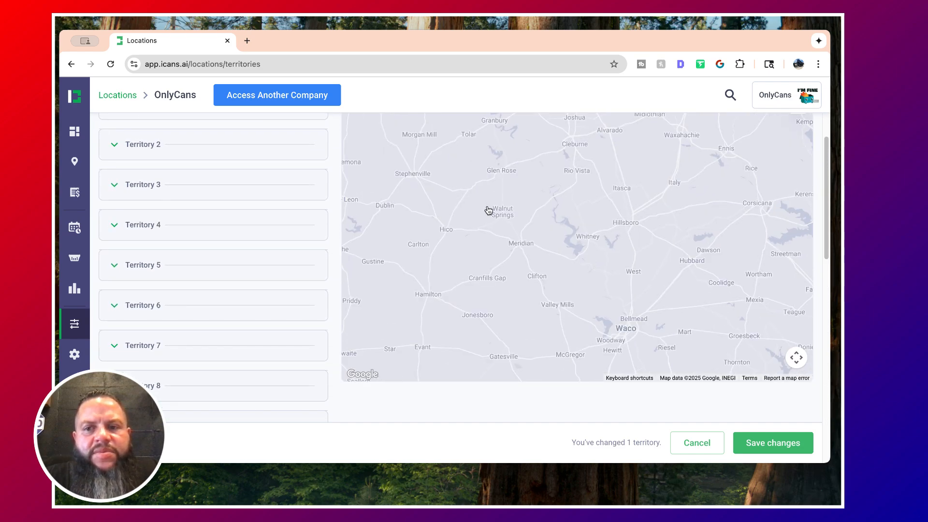
scroll(489, 209, "down", 2)
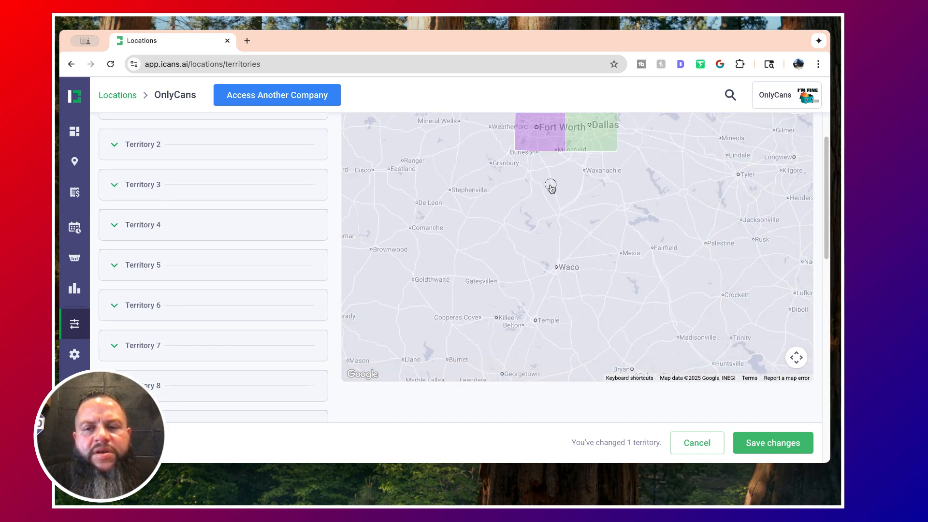
left_click_drag(550, 186, 545, 261)
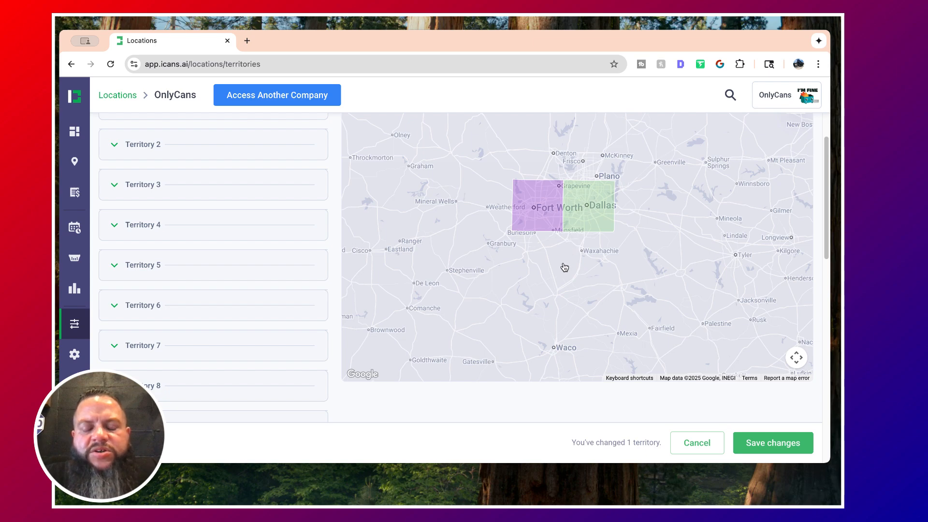
Review the Forth Worth territory's settings and save the territory changes.
scroll(366, 395, "down", 2)
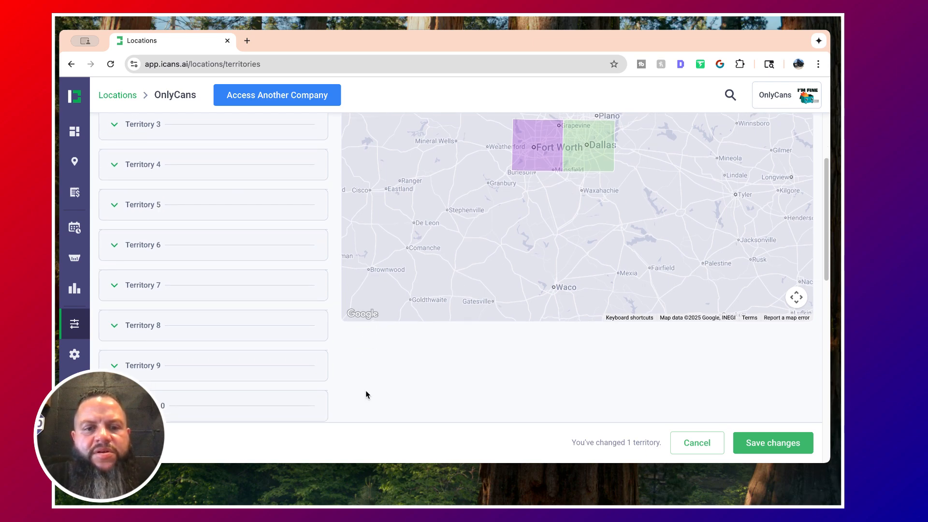
scroll(366, 395, "down", 10)
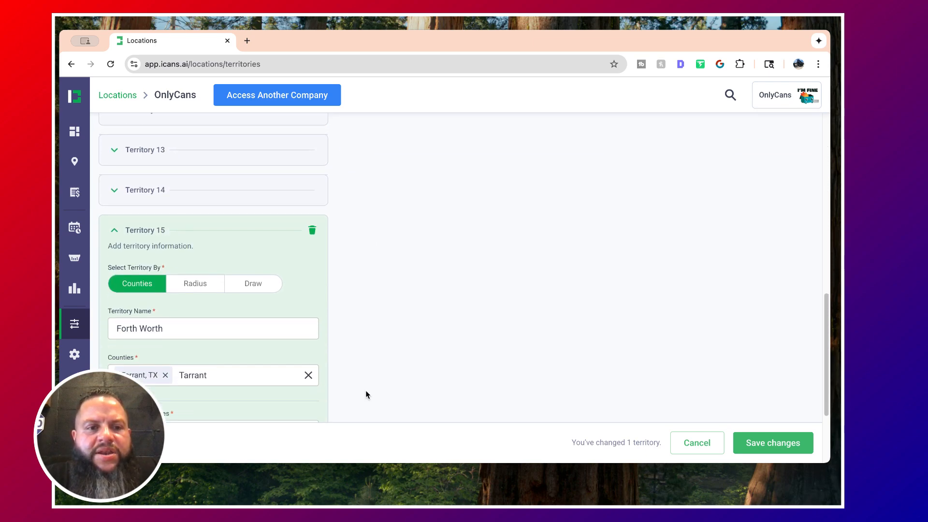
scroll(365, 393, "down", 3)
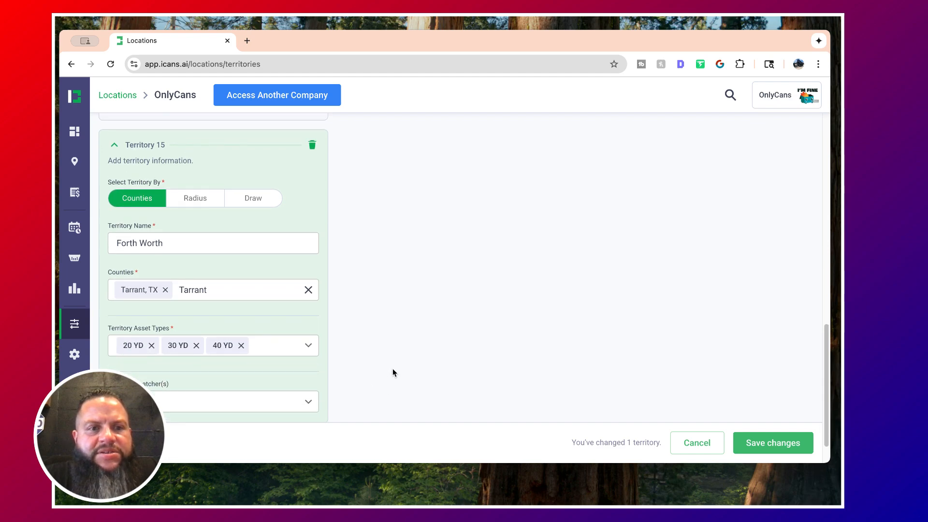
left_click(771, 443)
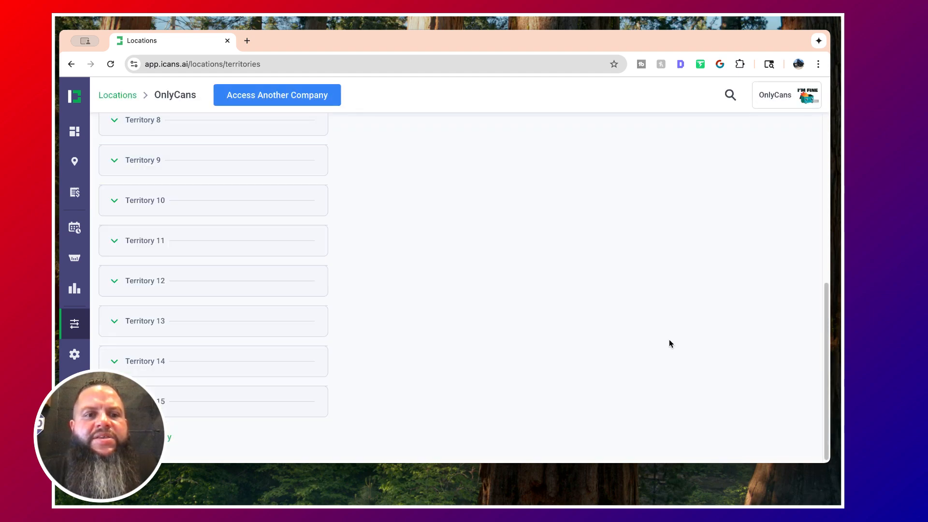
Examine the neighbouring Fort Worth and Dallas county territories on the territory map.
scroll(669, 340, "up", 6)
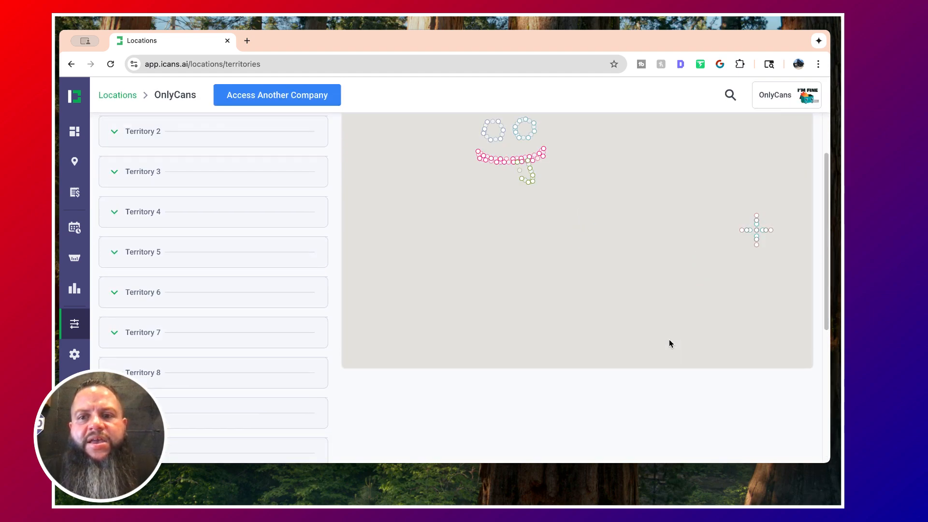
scroll(506, 219, "up", 5)
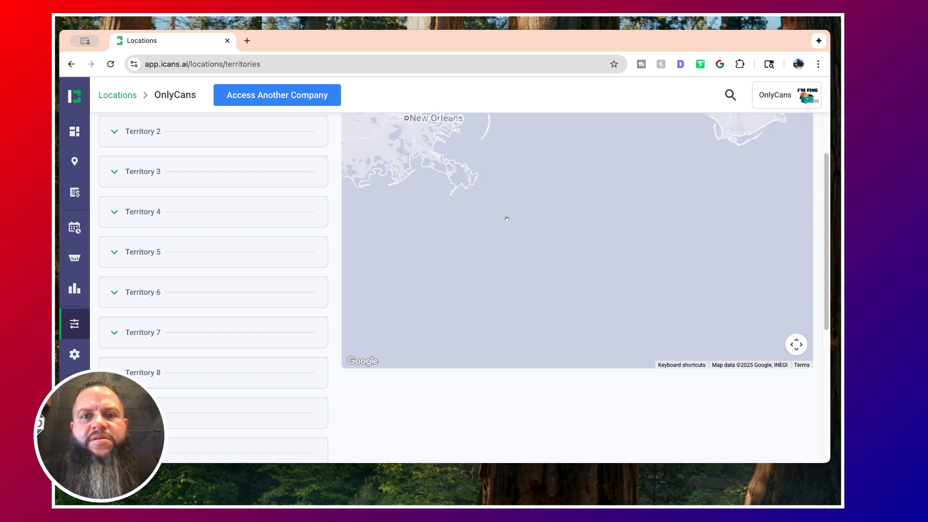
scroll(507, 218, "down", 5)
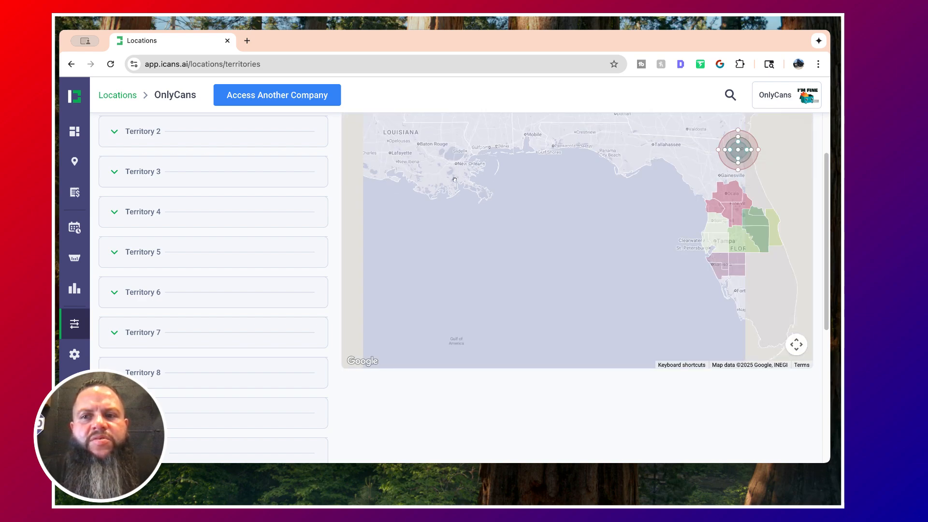
left_click_drag(529, 149, 675, 170)
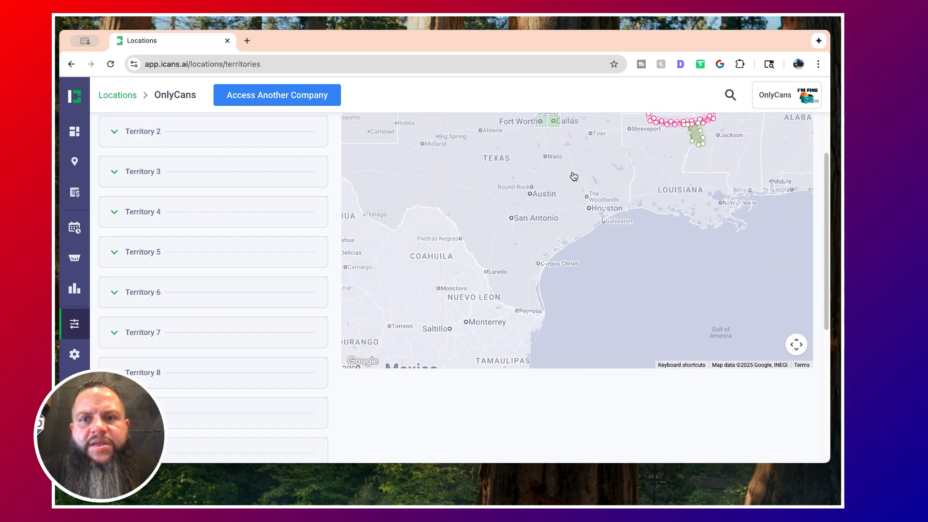
scroll(564, 167, "up", 3)
left_click_drag(544, 161, 559, 289)
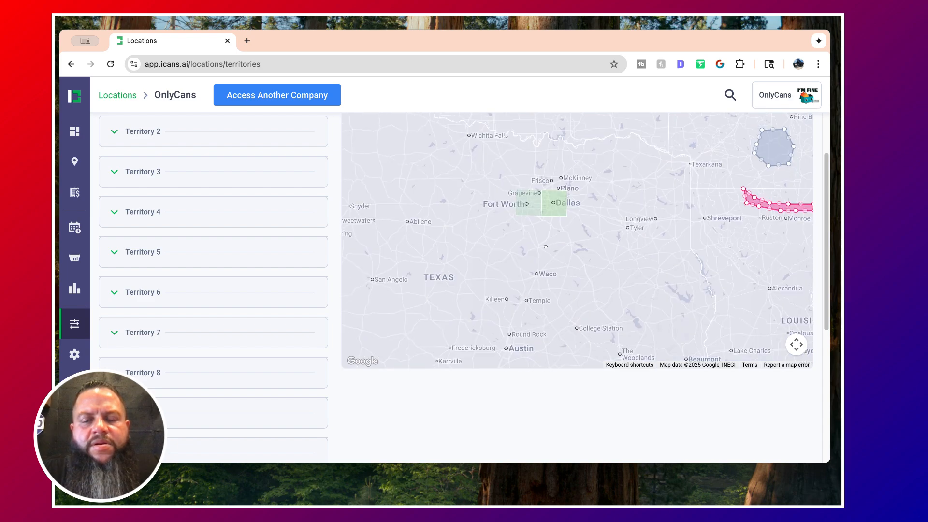
scroll(546, 247, "up", 3)
left_click_drag(543, 213, 559, 254)
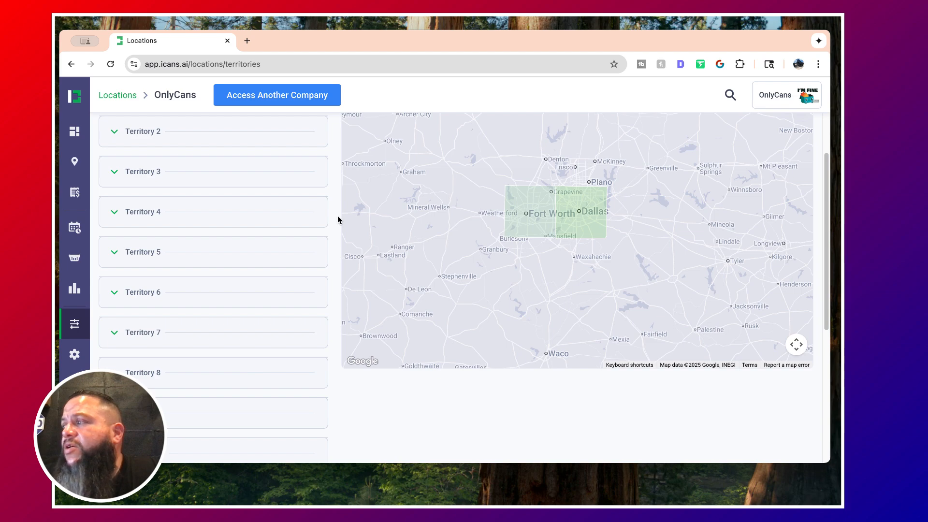
Add a new territory defined by radius and name it Closet To Office.
scroll(338, 219, "down", 2)
scroll(338, 219, "down", 5)
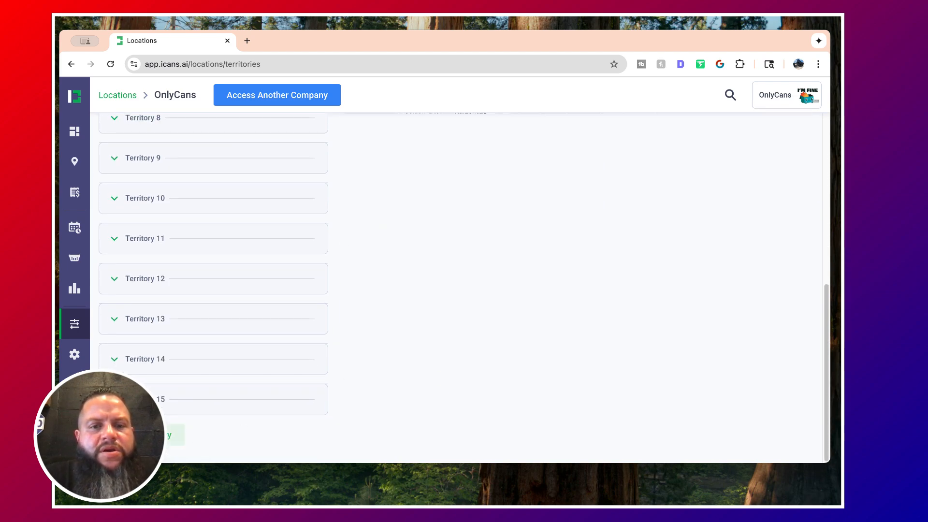
left_click(150, 435)
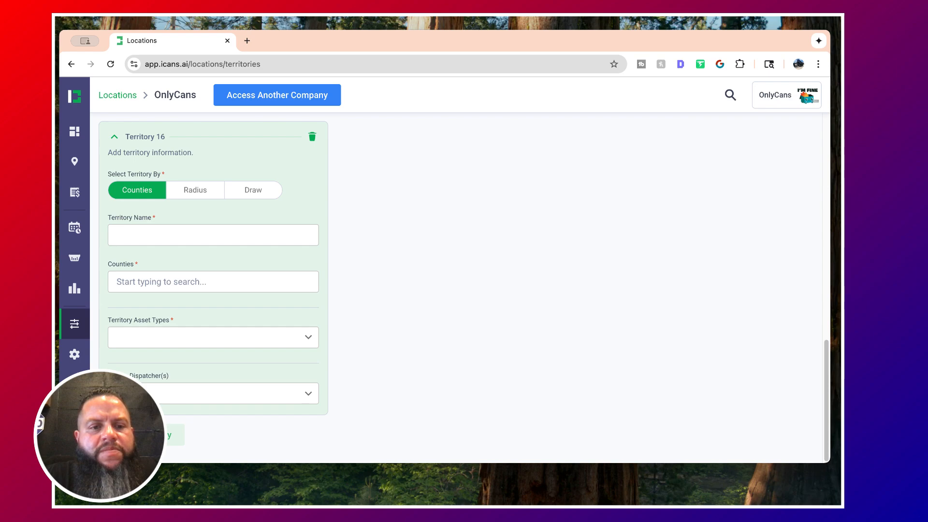
left_click(204, 194)
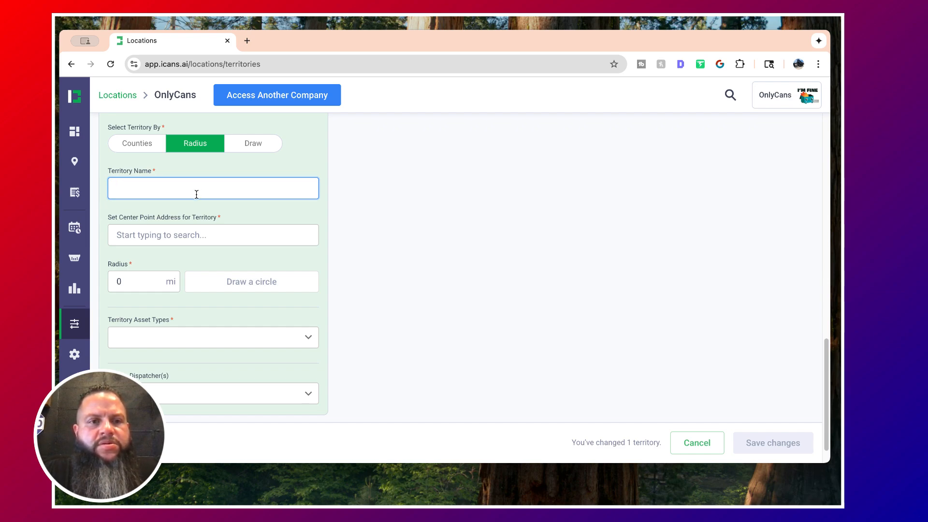
type("Close")
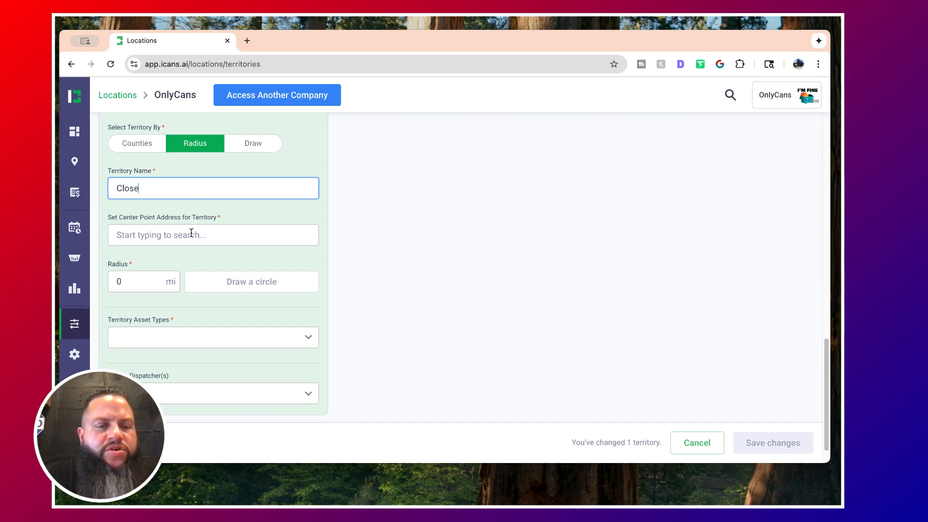
type("t To Office")
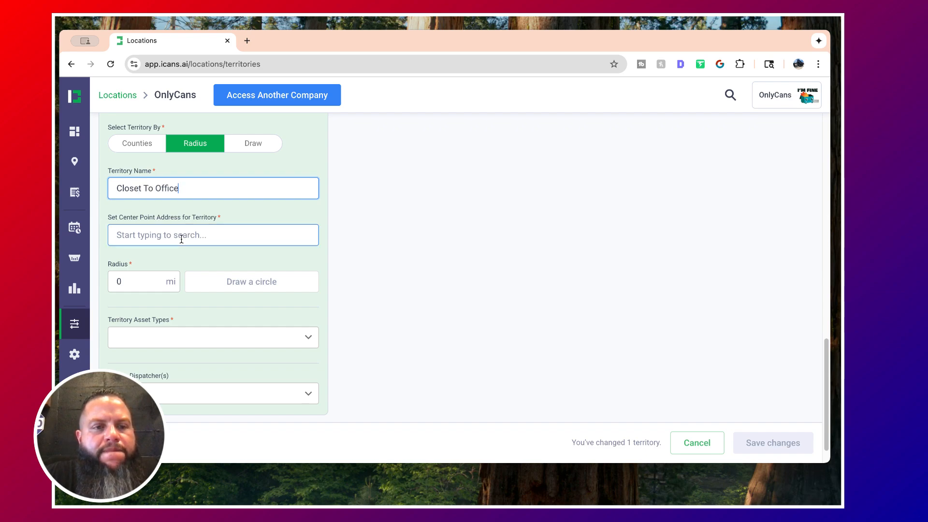
Set the Closet To Office territory's center point to the office's street address with a radius of 10 mi.
left_click(181, 239)
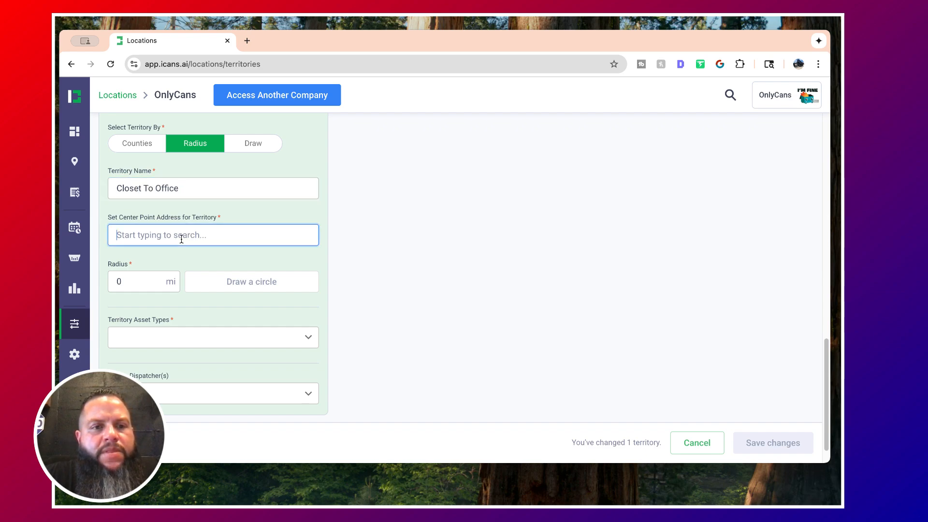
type("802")
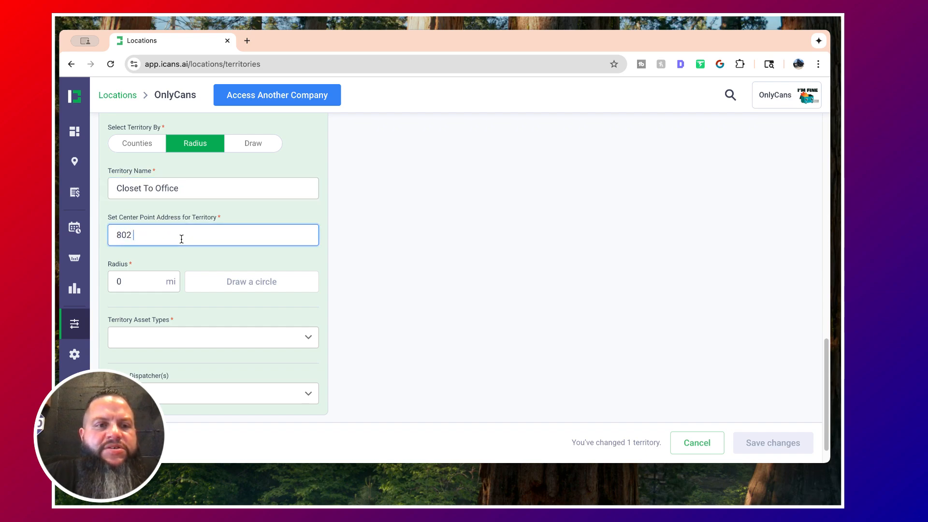
type(" Old ")
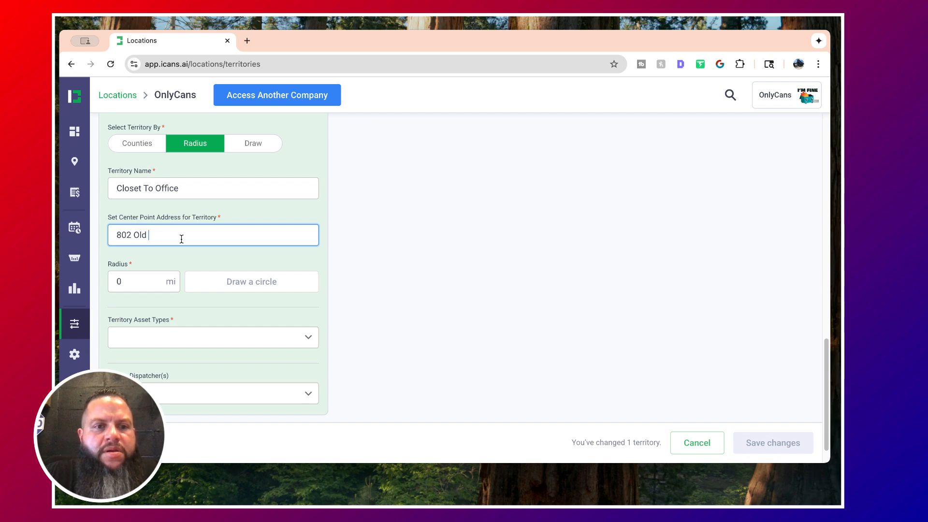
type("JHighway 287")
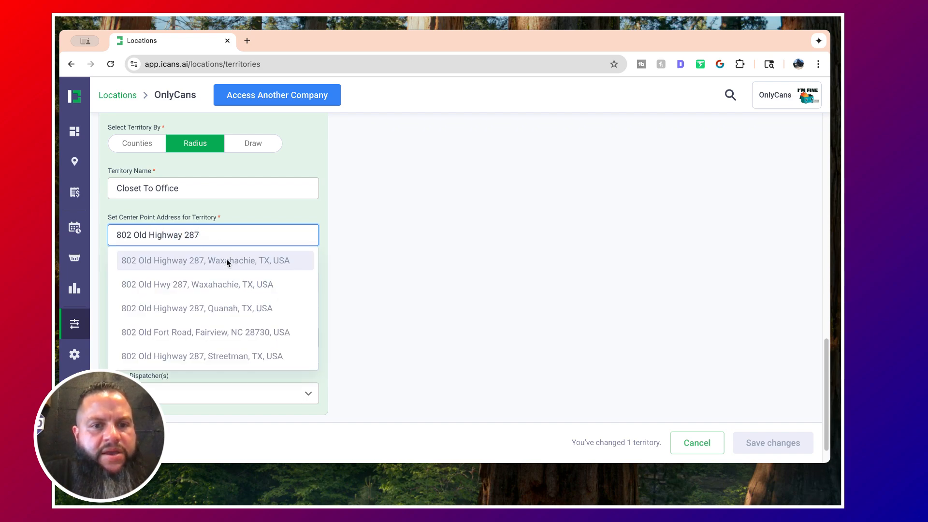
left_click(228, 263)
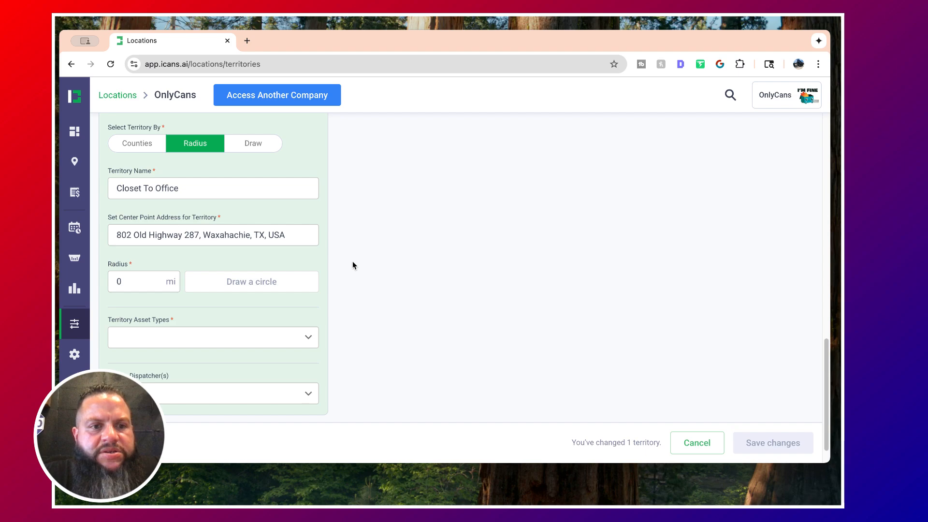
left_click(156, 289)
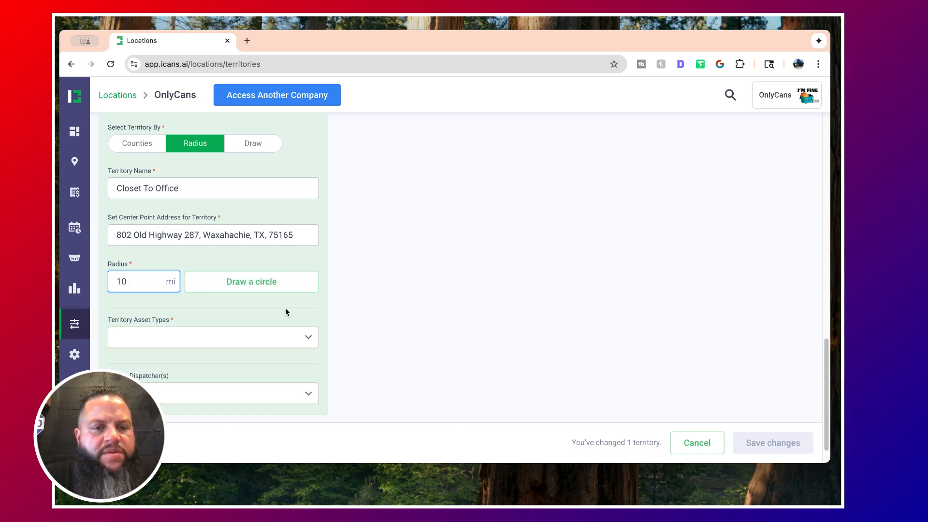
Set the Closet To Office territory's asset types to the 15, 20, 25, 30 and 40 Yard Dumpsters.
scroll(285, 311, "down", 1)
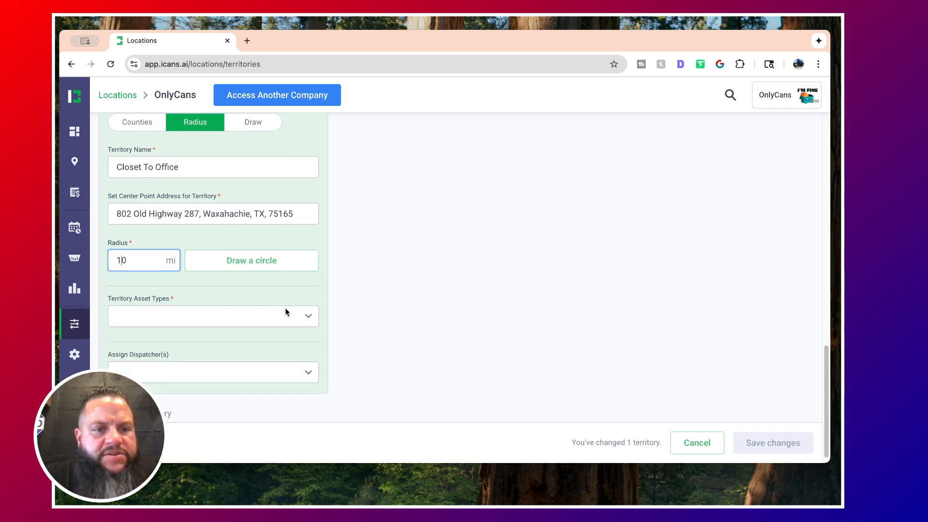
left_click(308, 319)
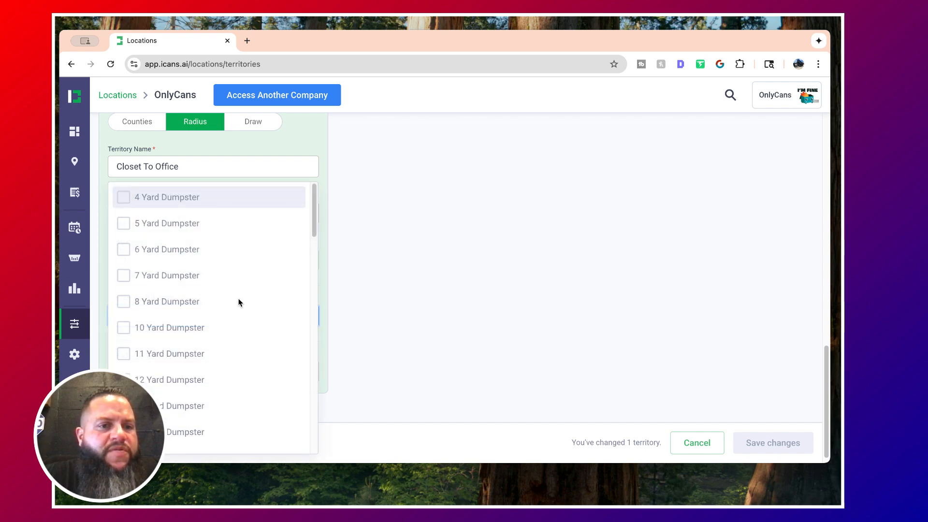
scroll(197, 271, "down", 2)
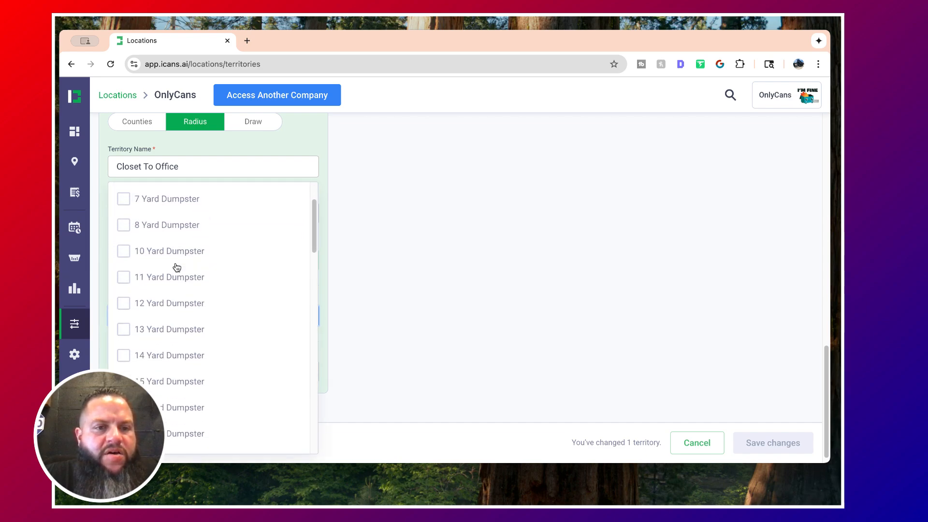
scroll(141, 296, "down", 2)
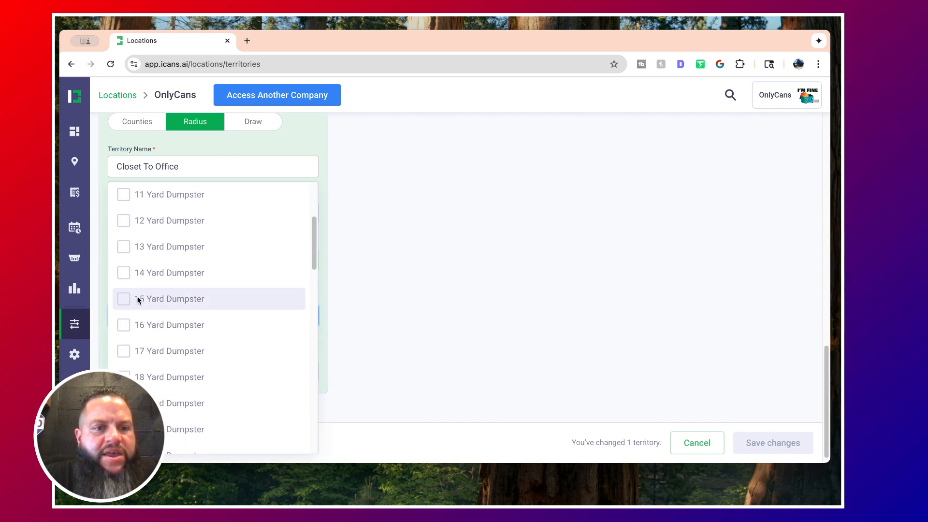
left_click(208, 299)
scroll(208, 300, "down", 2)
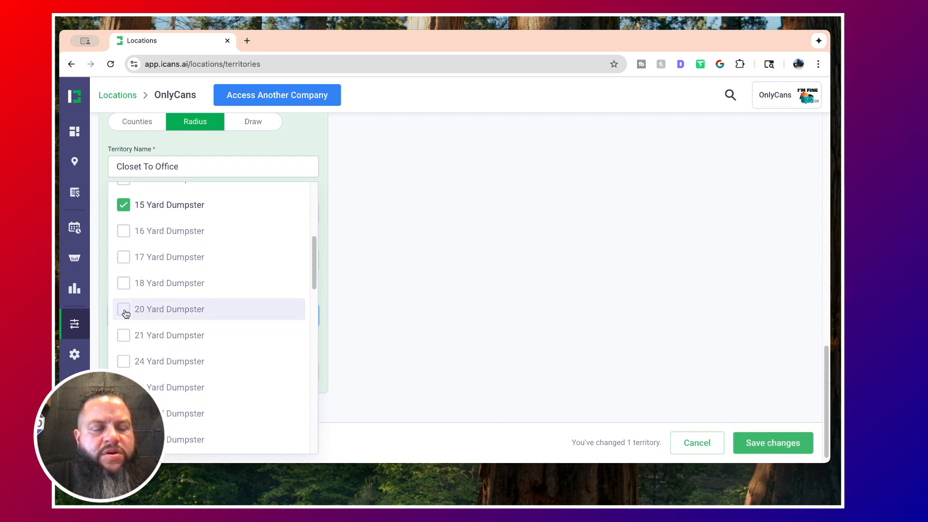
left_click(219, 292)
scroll(218, 292, "down", 5)
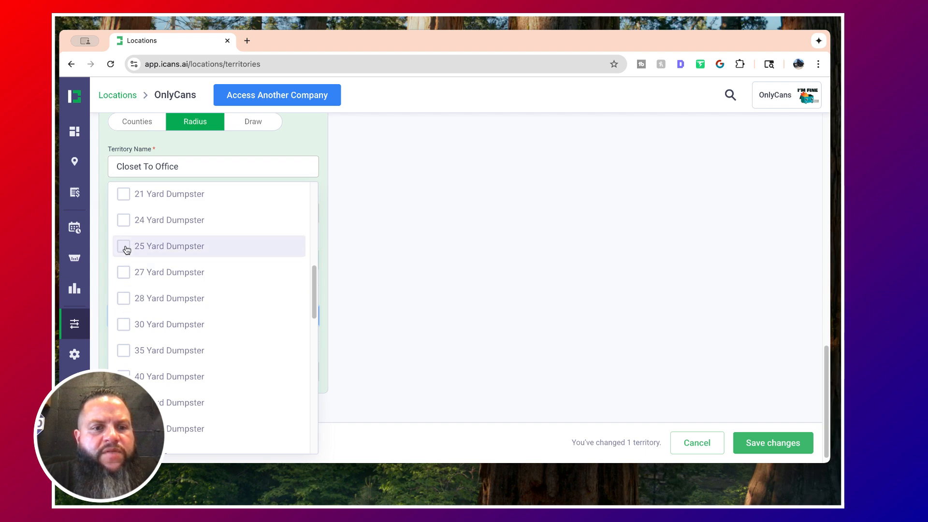
left_click(125, 247)
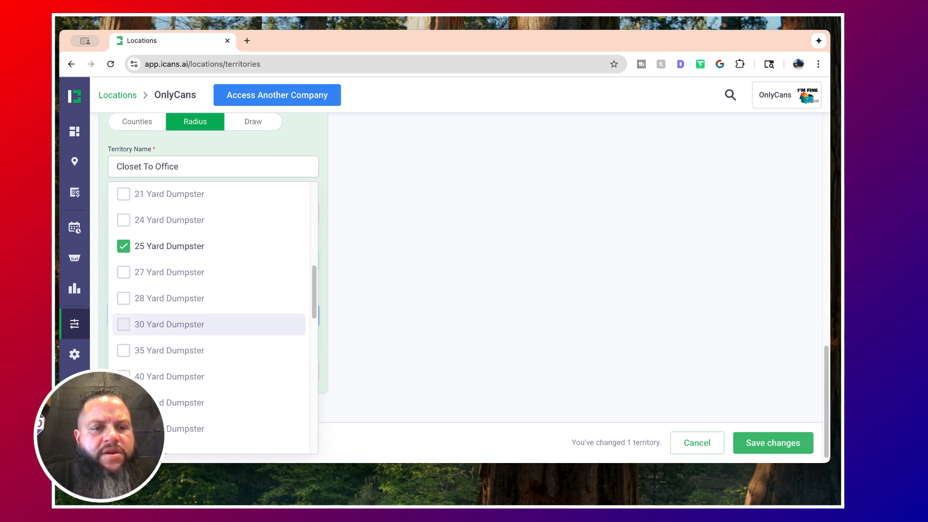
left_click(125, 325)
left_click(214, 368)
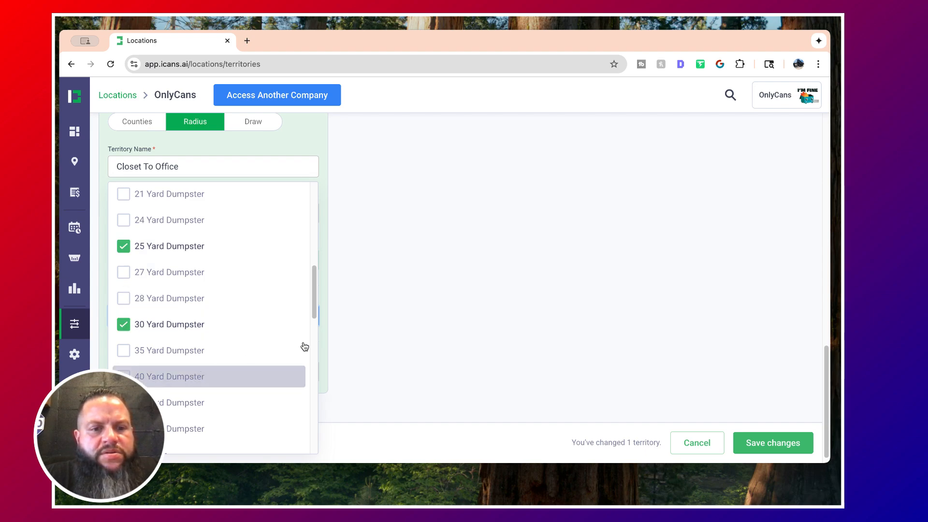
left_click(321, 269)
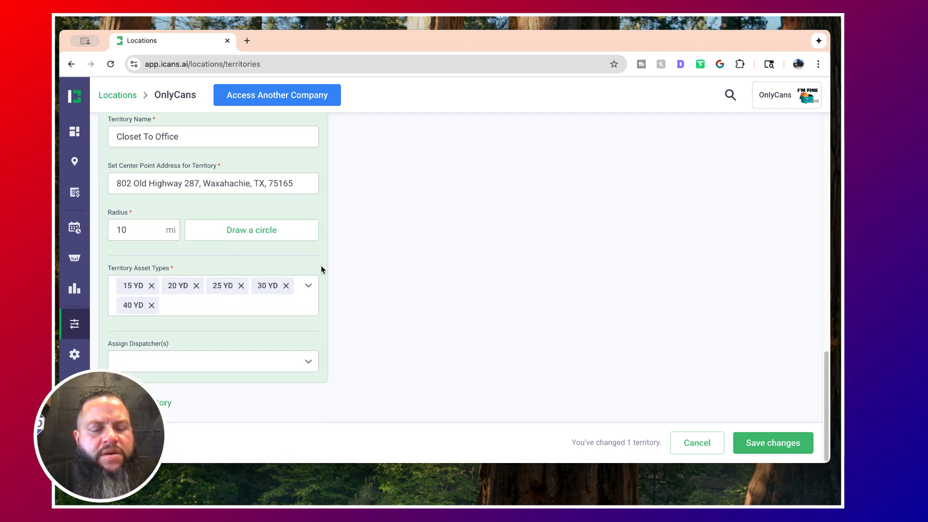
Check the map area around Waxahachie, south of the Dallas territory, for the new radius territory.
scroll(322, 269, "up", 3)
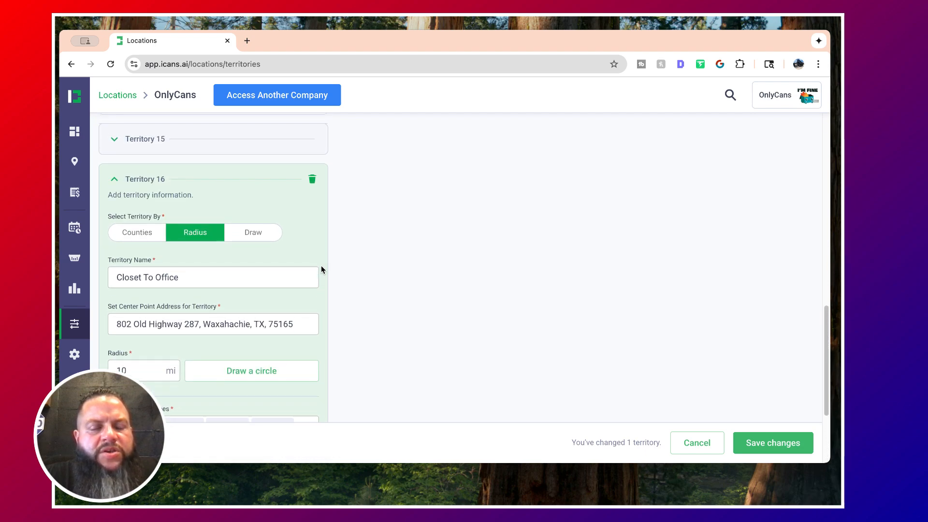
scroll(489, 256, "up", 5)
right_click(489, 257)
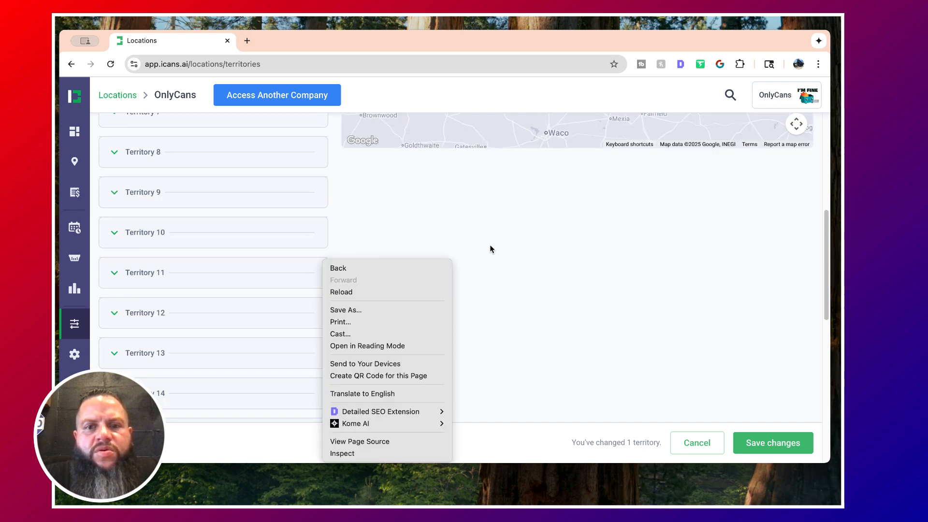
left_click(489, 249)
scroll(488, 250, "up", 4)
scroll(488, 251, "up", 2)
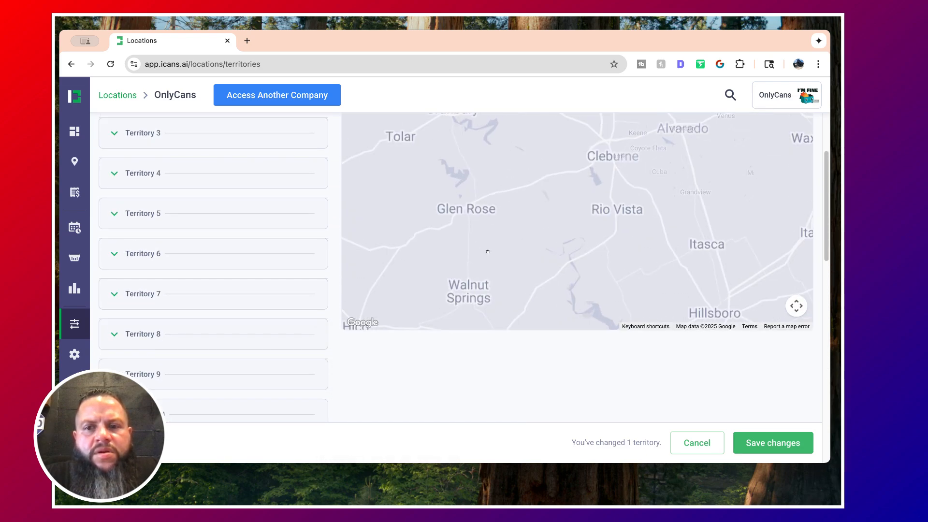
scroll(488, 251, "down", 2)
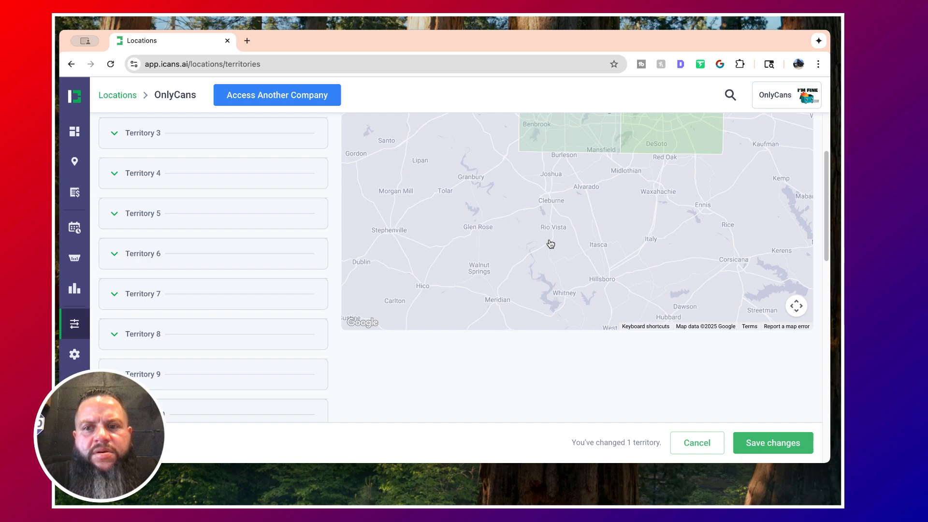
scroll(544, 235, "down", 2)
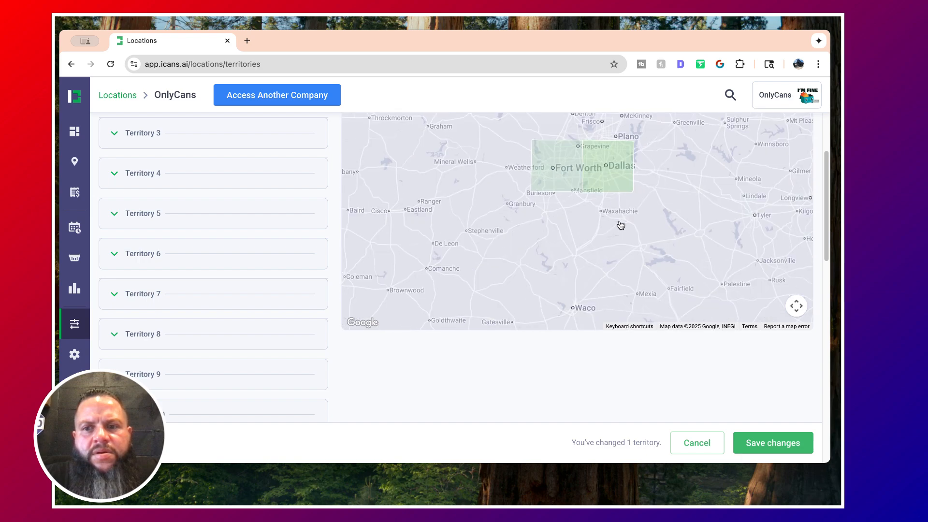
left_click_drag(618, 222, 556, 209)
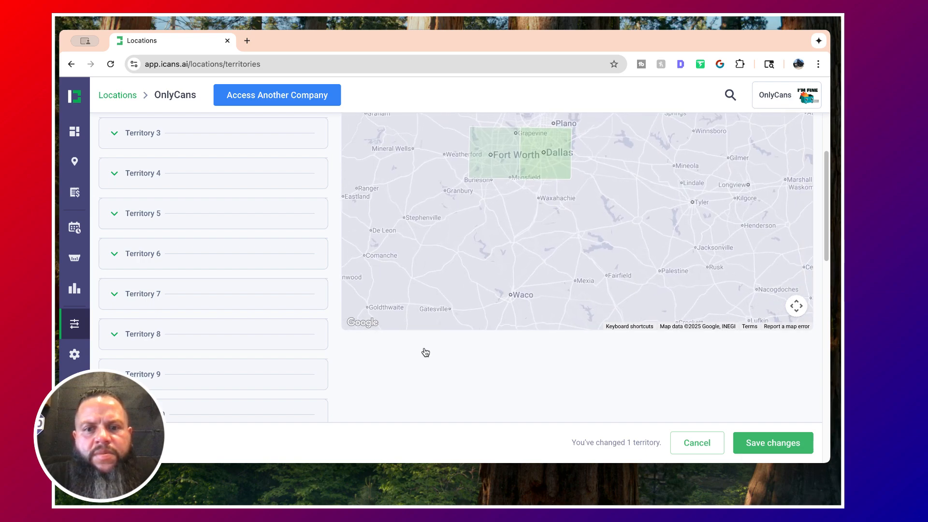
Review the Closet To Office territory's name, center point, radius and asset types.
scroll(421, 351, "down", 10)
scroll(422, 354, "down", 3)
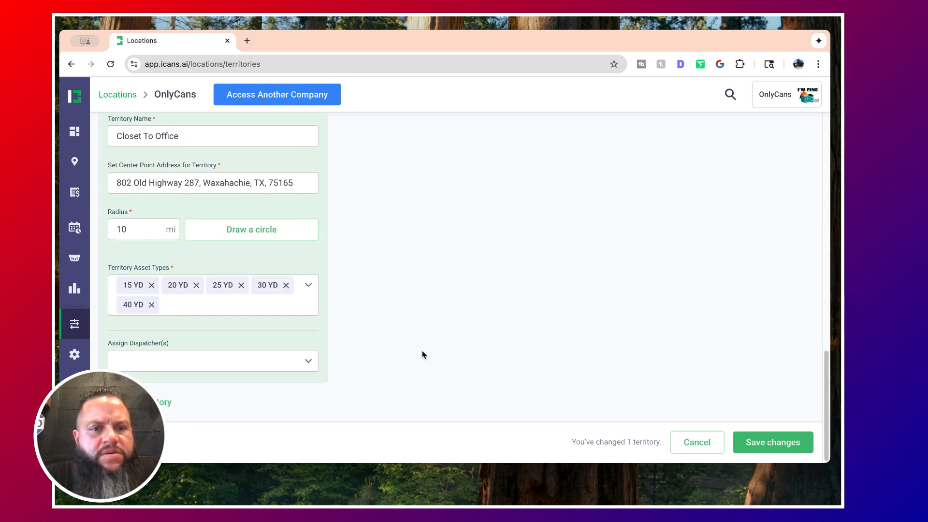
scroll(422, 354, "up", 1)
scroll(422, 351, "up", 2)
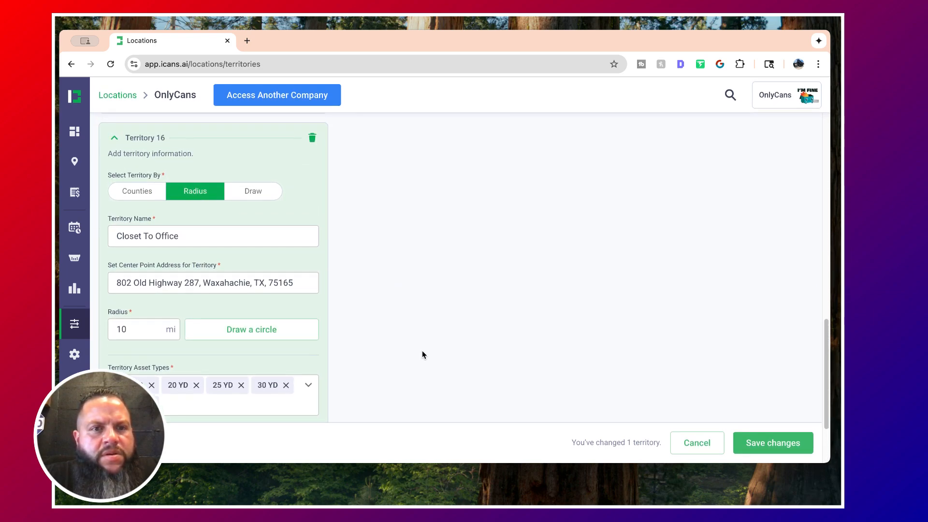
scroll(423, 355, "down", 1)
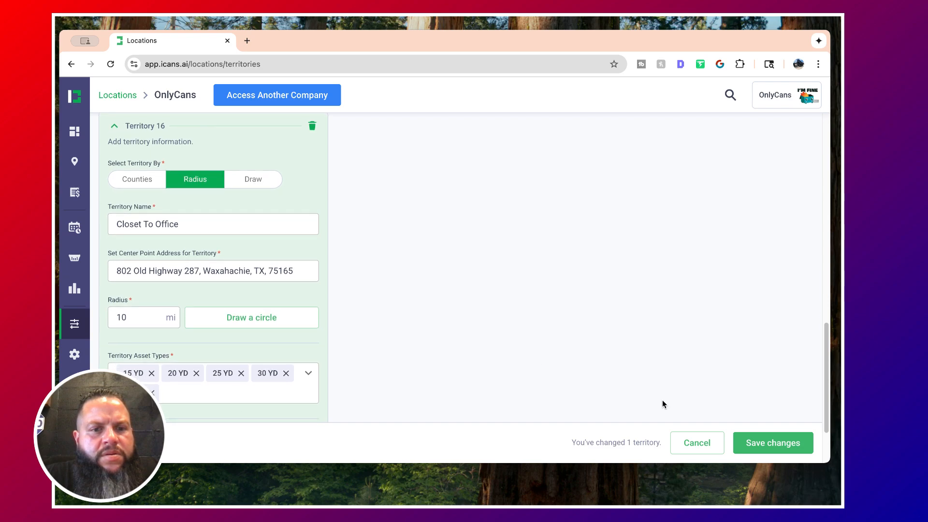
Draw the Closet To Office territory's 10-mile circle around its center point on the map and save the territory changes.
left_click(245, 322)
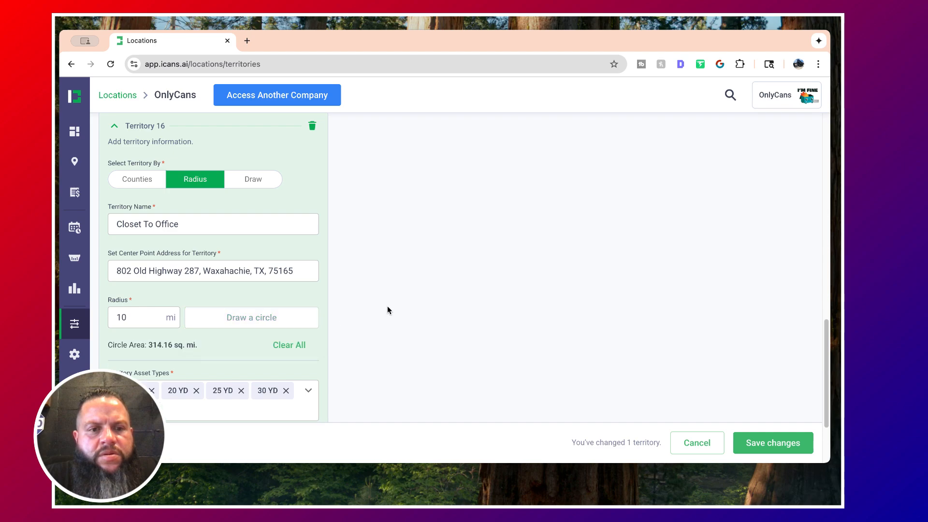
scroll(387, 306, "up", 2)
scroll(434, 283, "up", 12)
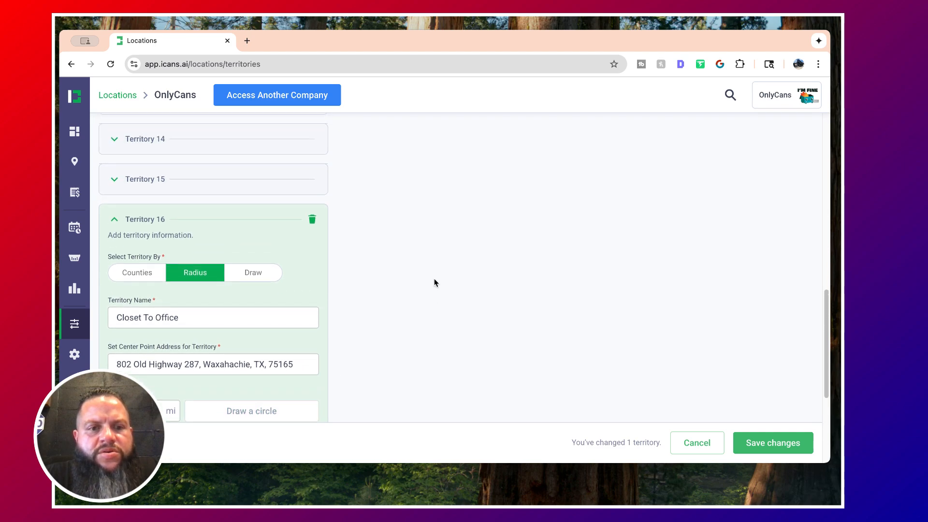
scroll(434, 283, "down", 5)
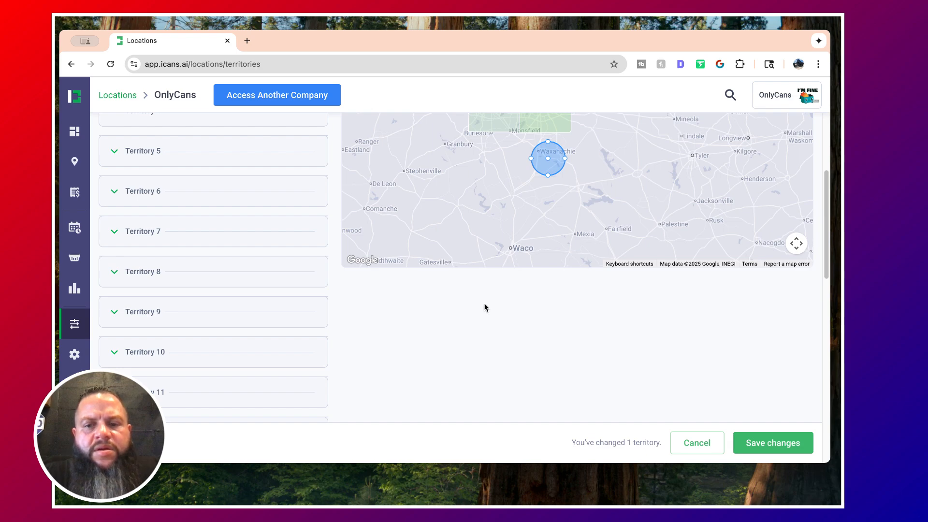
scroll(485, 303, "up", 3)
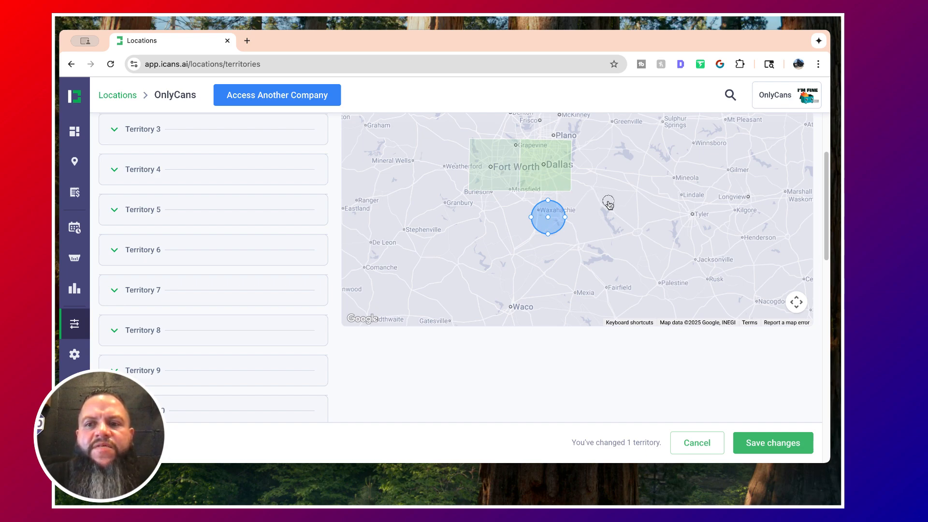
left_click_drag(563, 215, 594, 245)
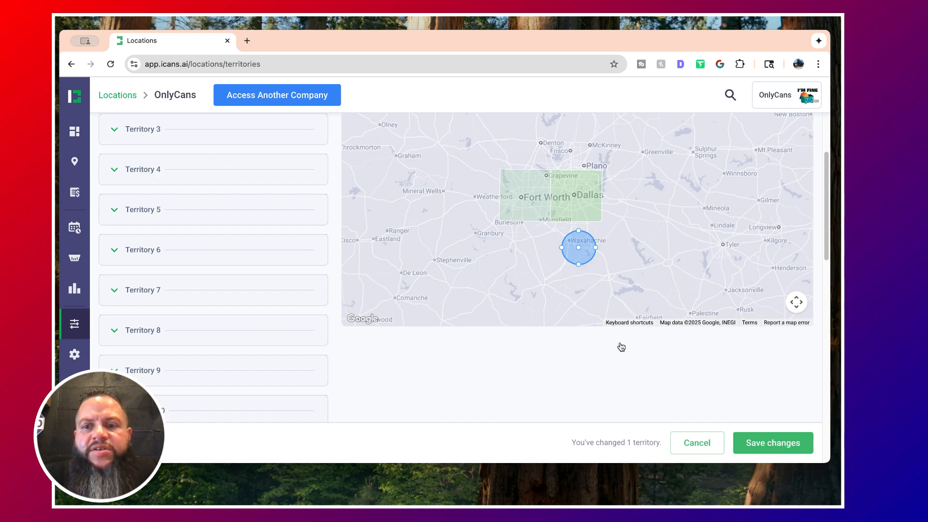
left_click(771, 445)
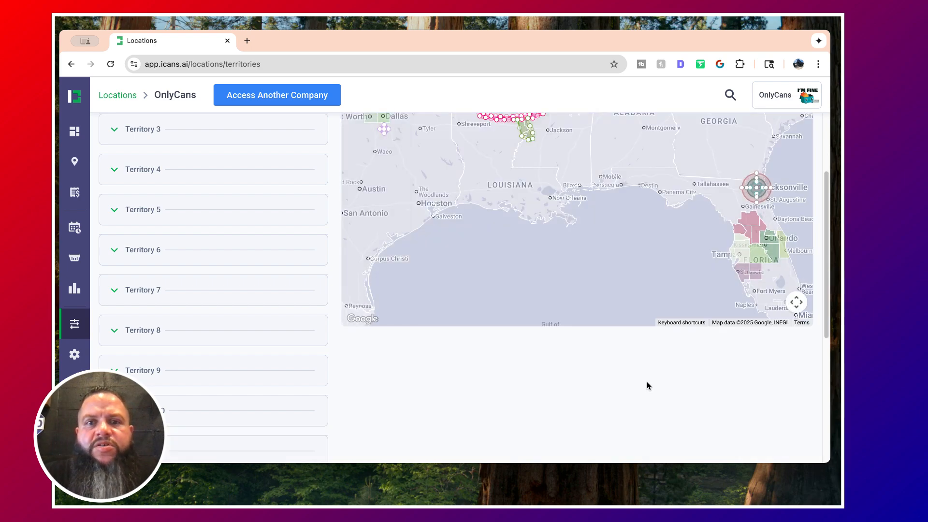
Add another company territory, set it to be selected by Draw, and name it Secondary Market.
left_click_drag(443, 152, 556, 231)
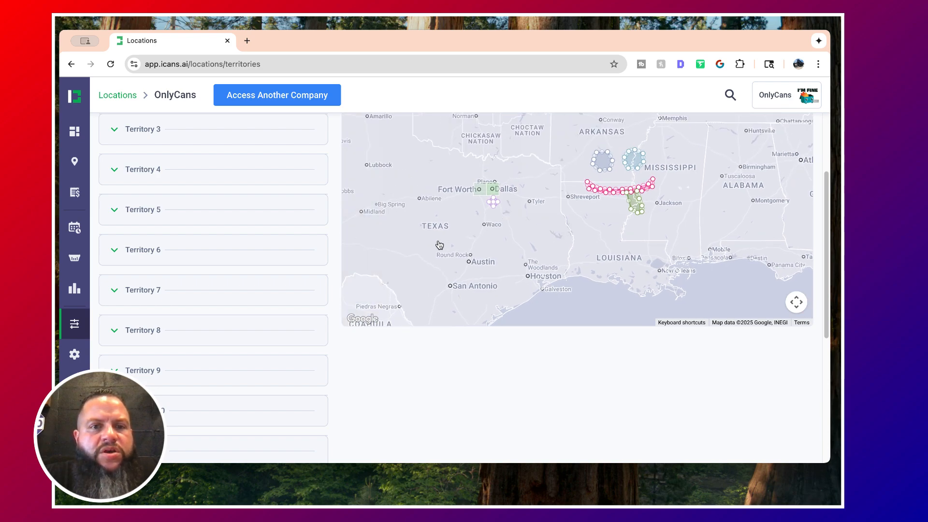
scroll(332, 324, "down", 5)
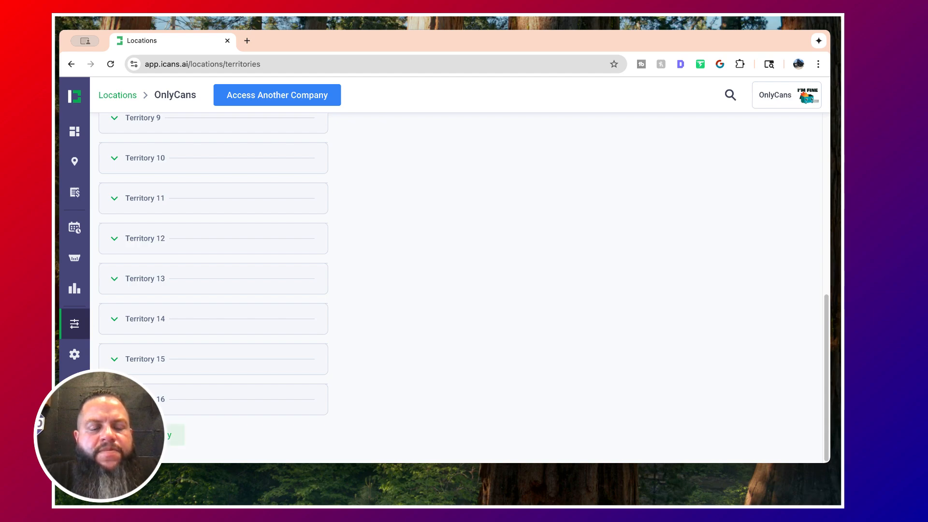
left_click(150, 435)
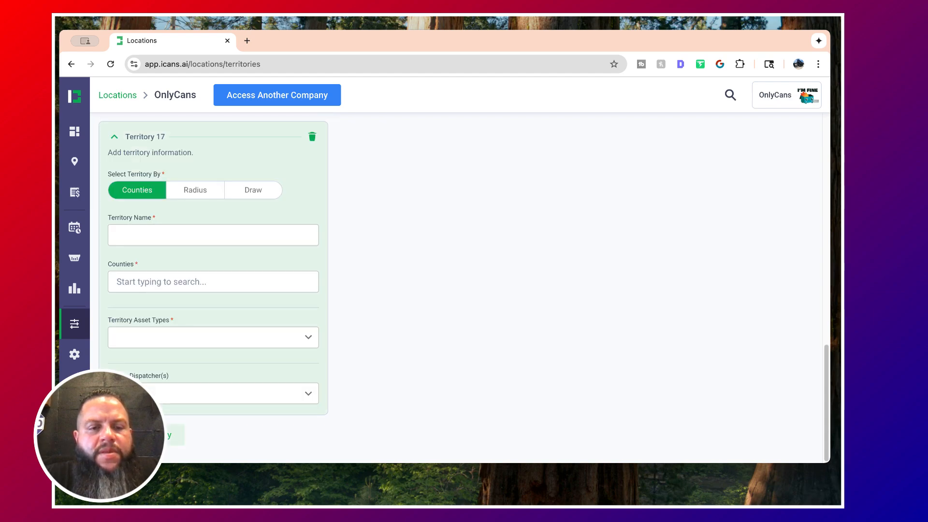
left_click(179, 236)
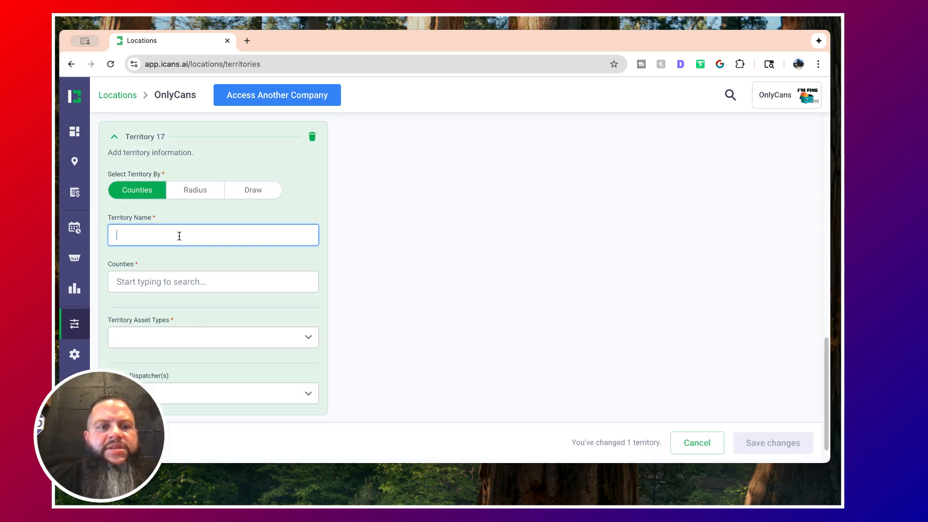
left_click(252, 194)
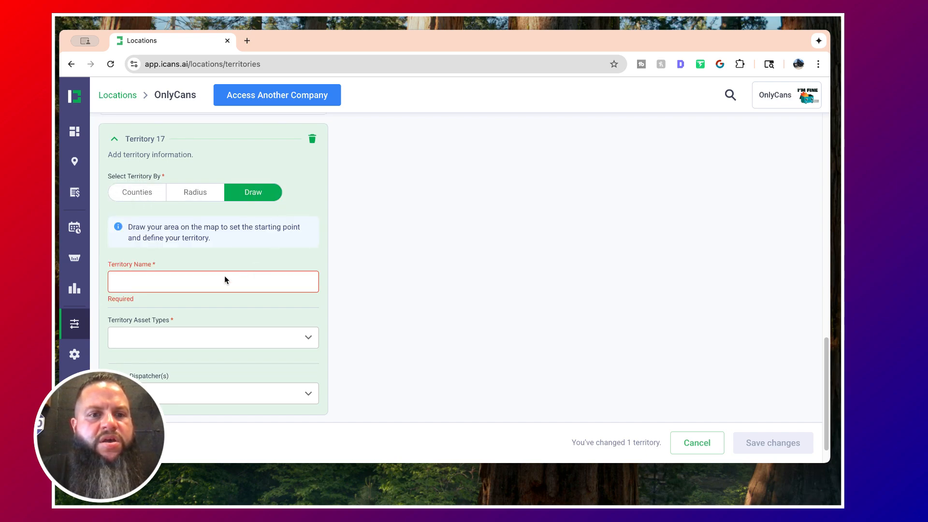
left_click(213, 283)
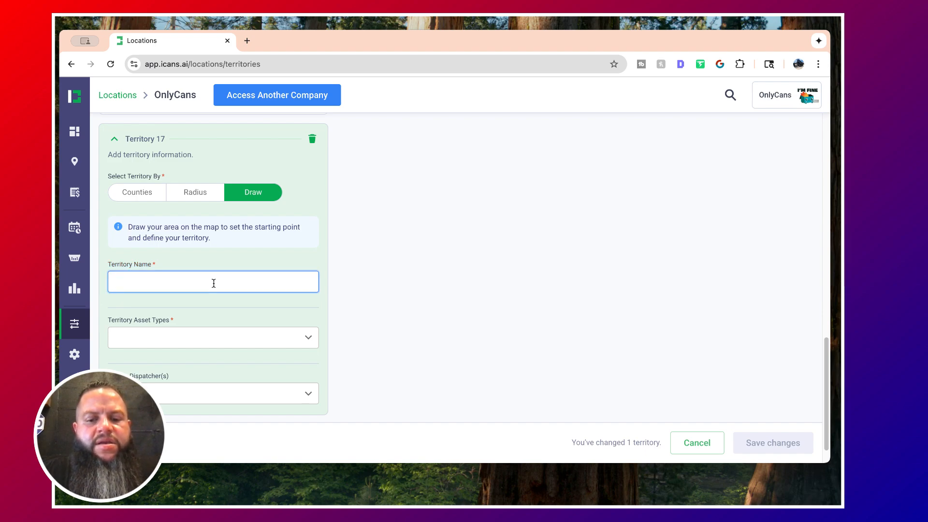
type("Seco")
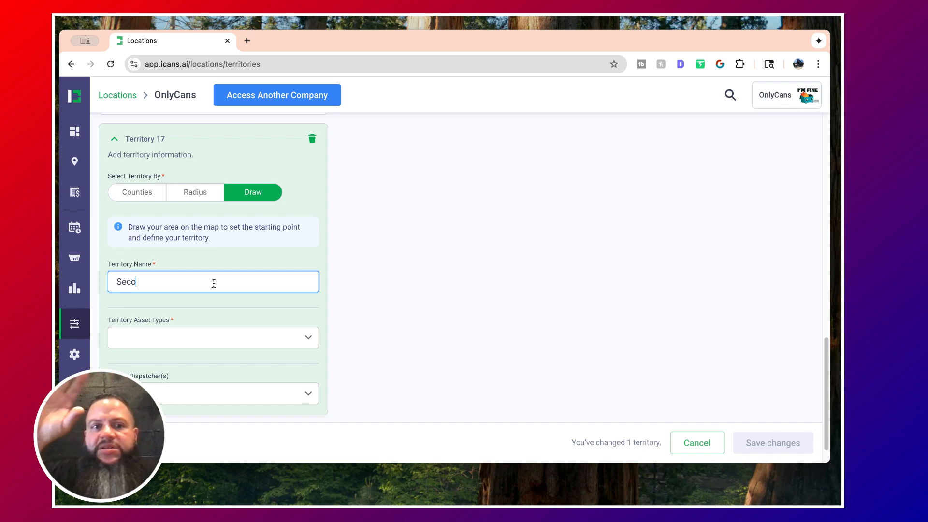
type("ndary Market")
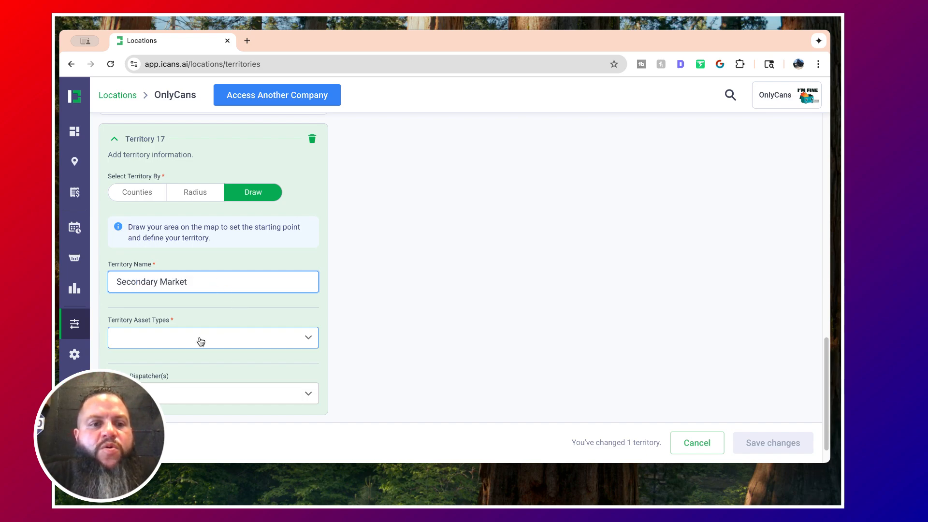
Set the Secondary Market territory's asset types to the 15, 20, 25, 30 and 40 Yard Dumpsters.
left_click(268, 341)
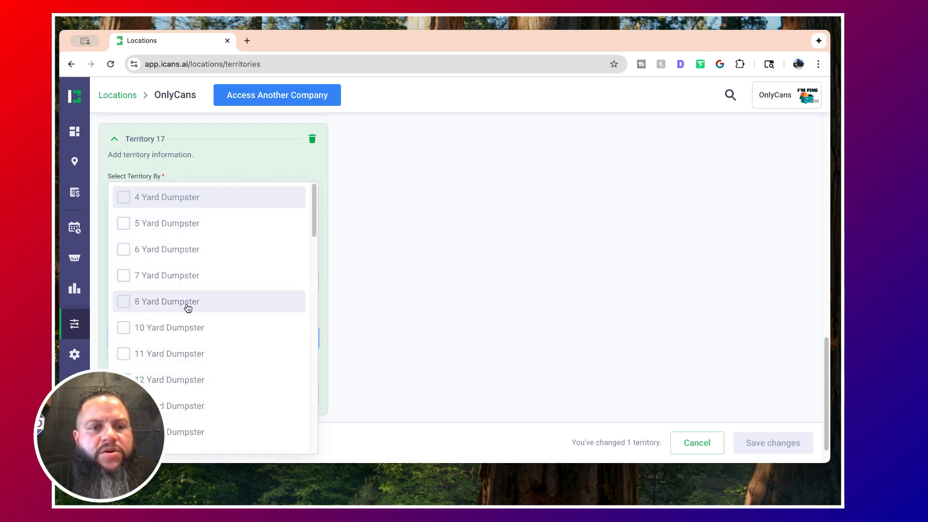
scroll(181, 323, "down", 1)
scroll(182, 323, "down", 2)
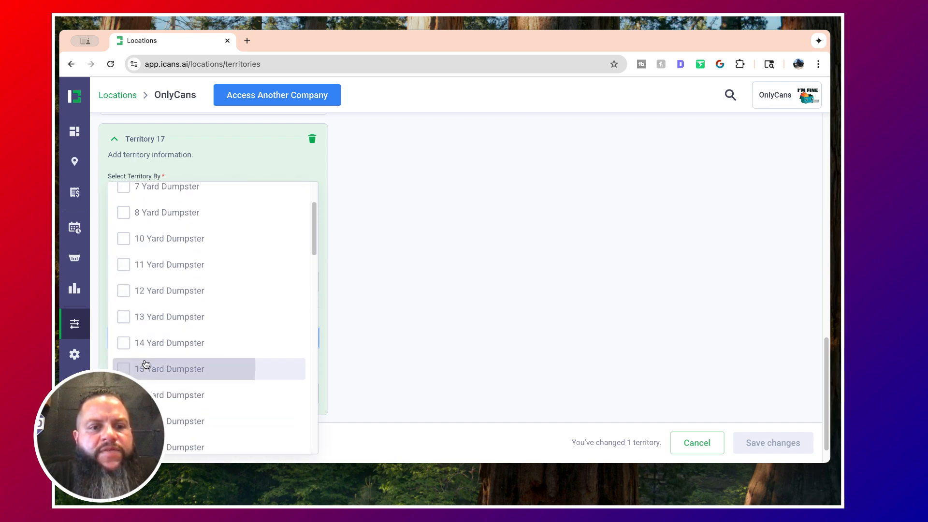
left_click(198, 369)
scroll(204, 315, "down", 5)
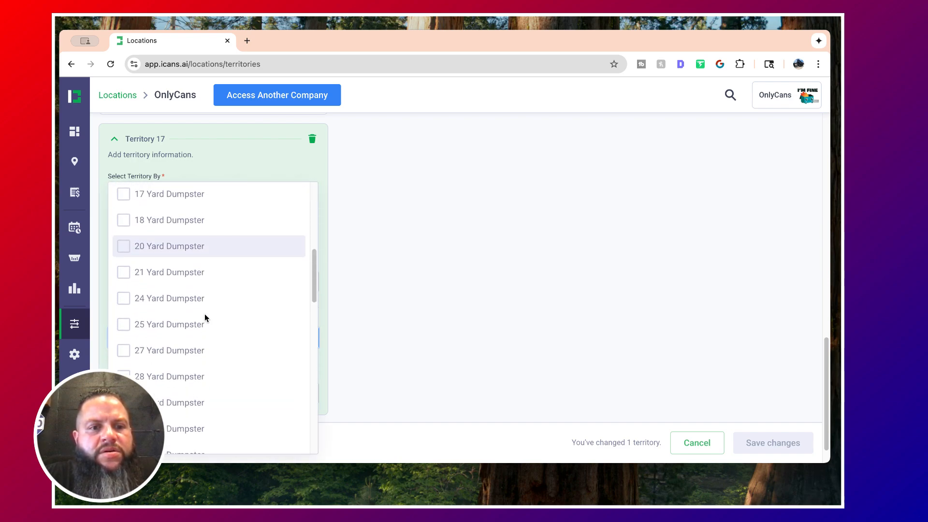
left_click(125, 227)
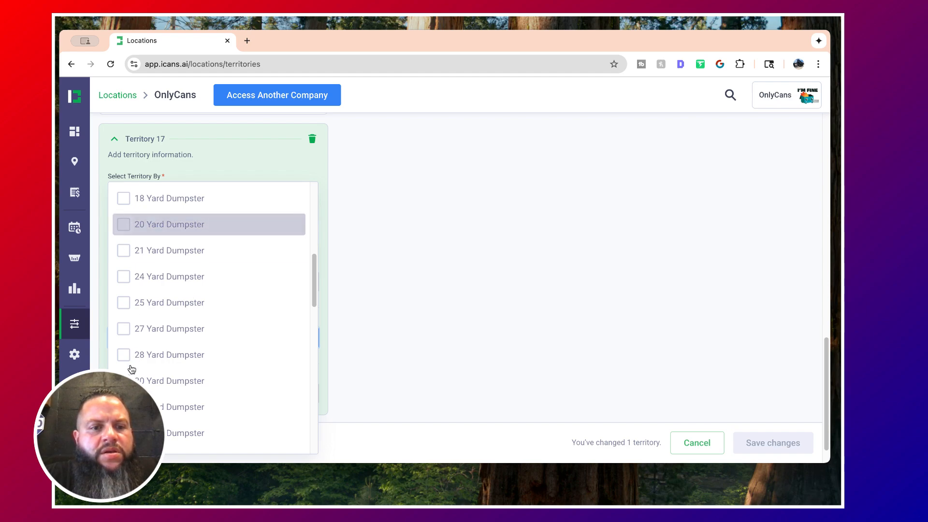
scroll(197, 335, "down", 2)
left_click(197, 336)
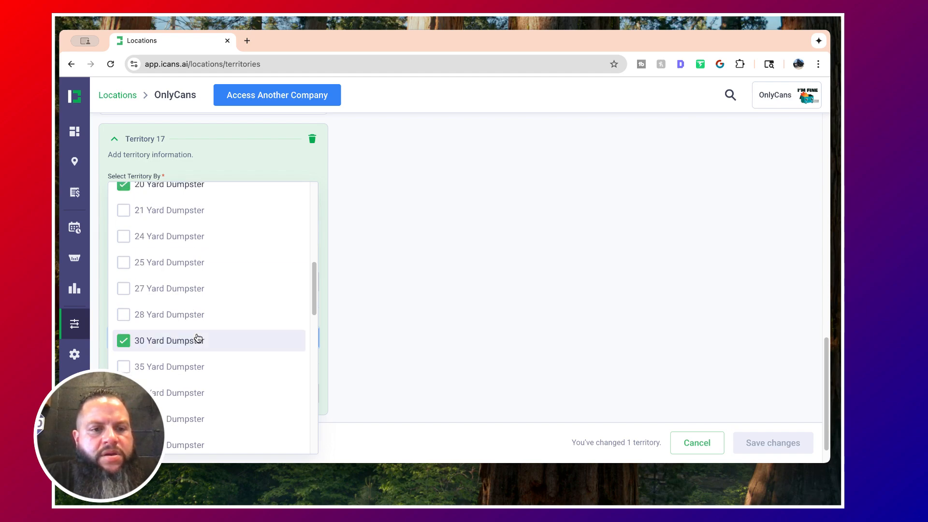
left_click(124, 261)
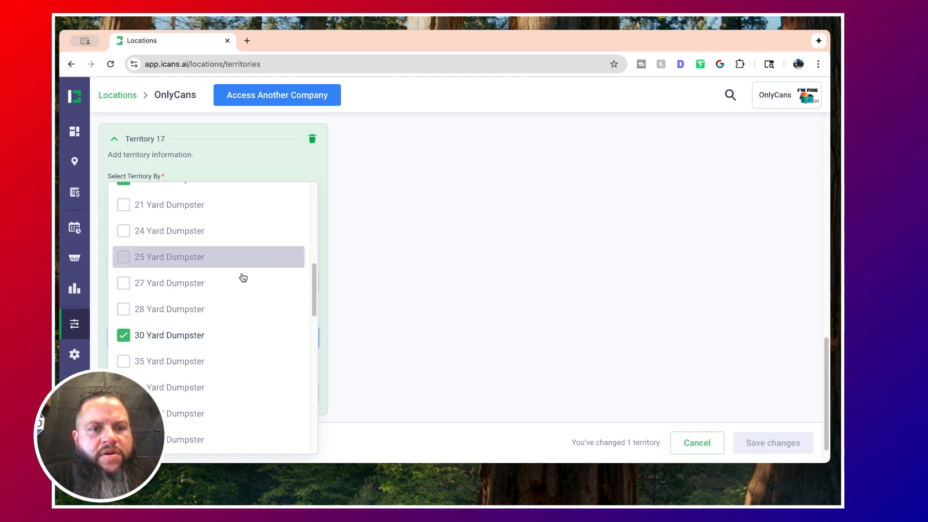
scroll(243, 277, "down", 1)
scroll(243, 277, "down", 2)
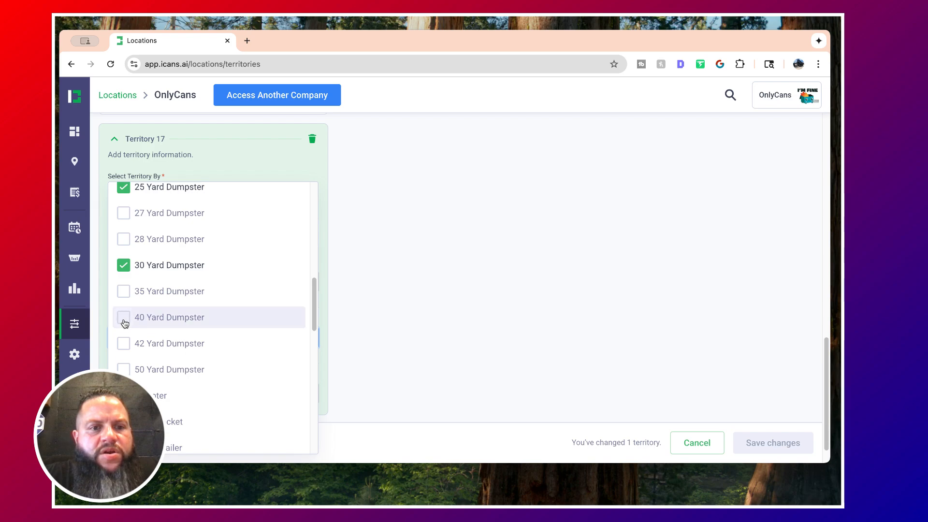
left_click(149, 323)
left_click(339, 218)
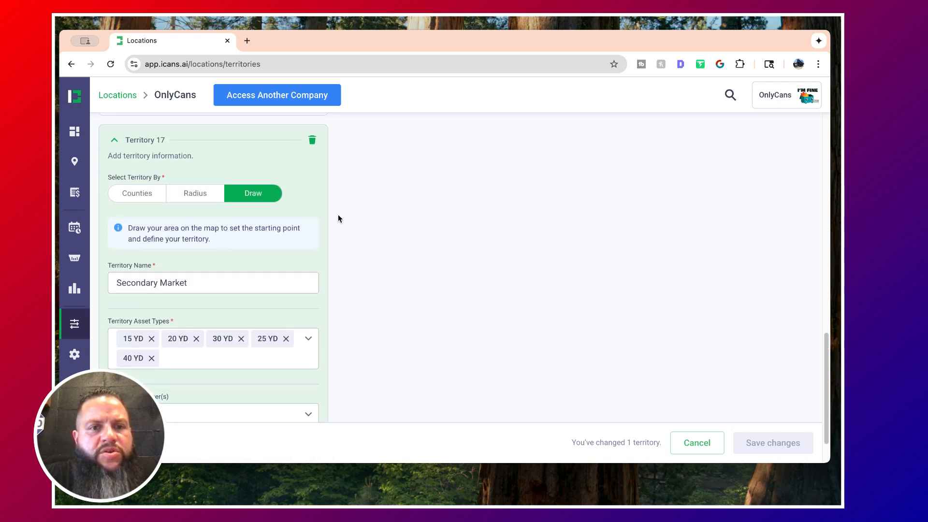
Expand the company territories map to its enlarged view for drawing the Secondary Market area.
scroll(338, 219, "up", 12)
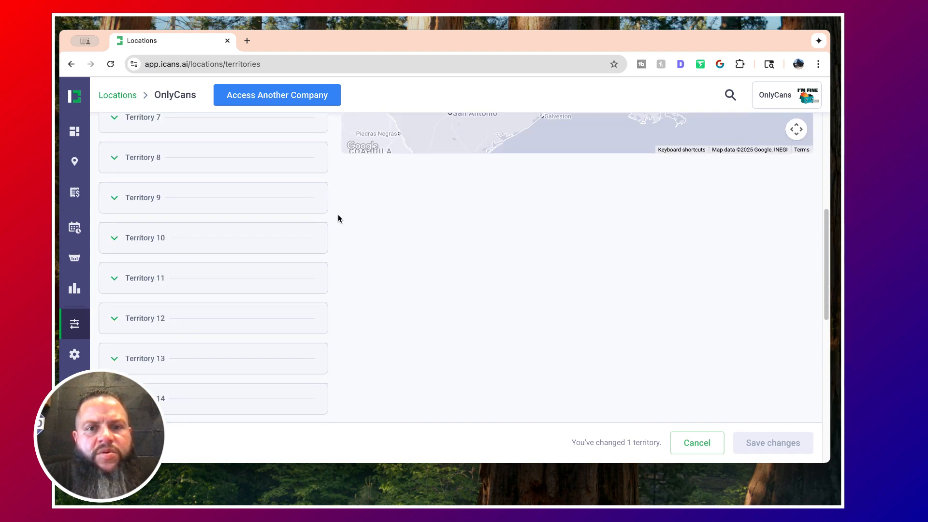
scroll(338, 218, "up", 1)
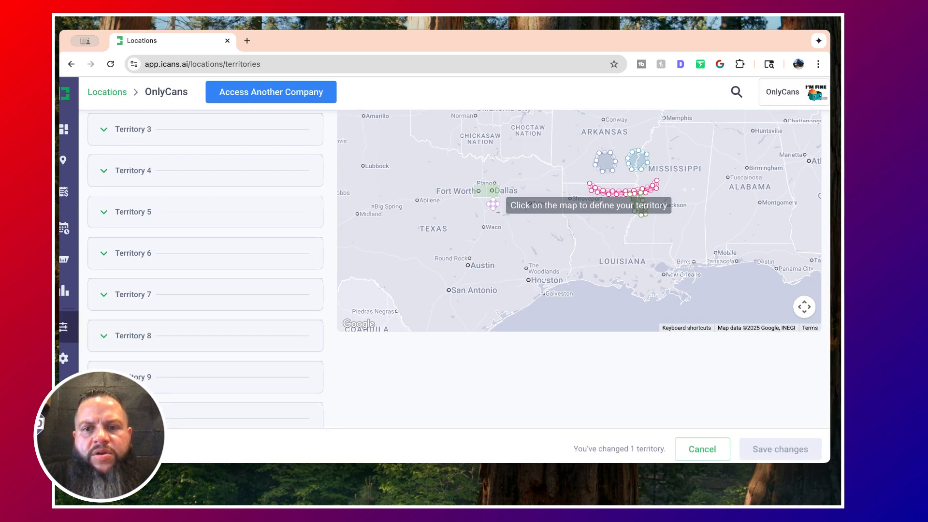
scroll(497, 211, "up", 5)
scroll(498, 212, "down", 5)
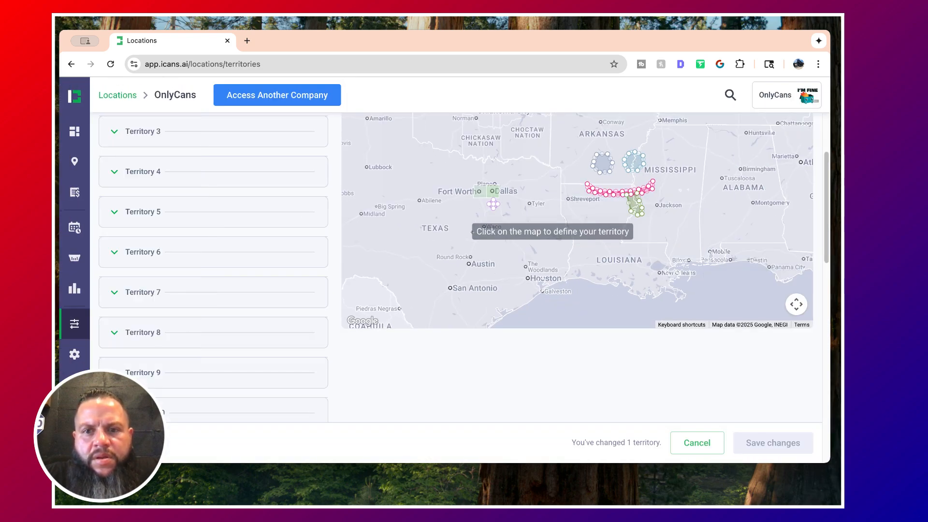
left_click(796, 305)
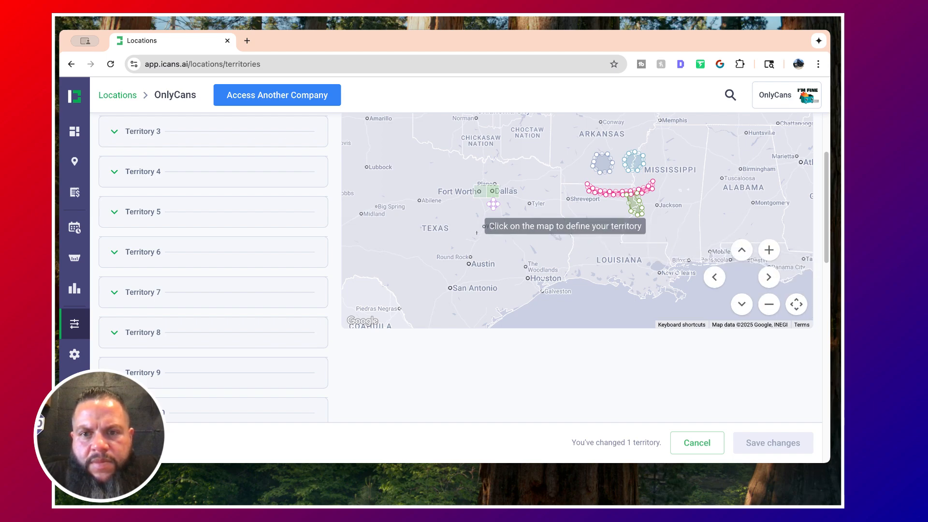
scroll(477, 232, "up", 4)
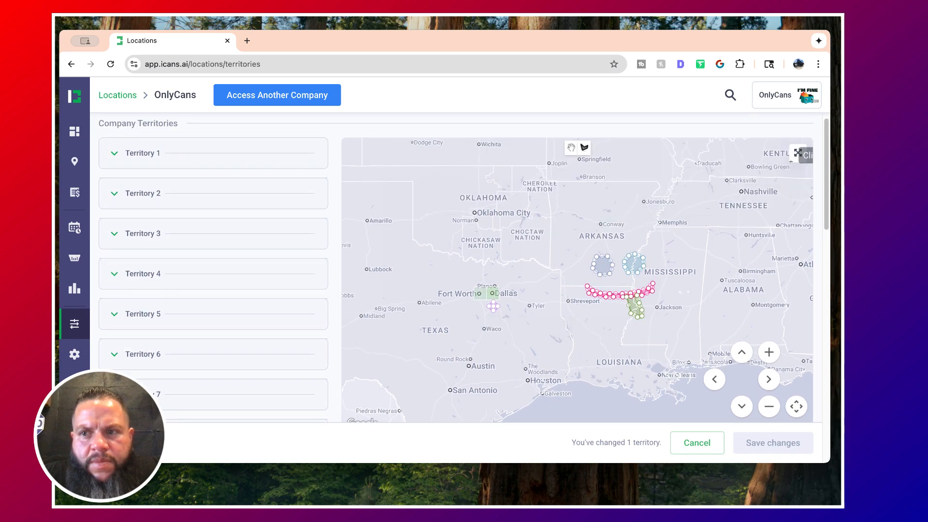
left_click(796, 154)
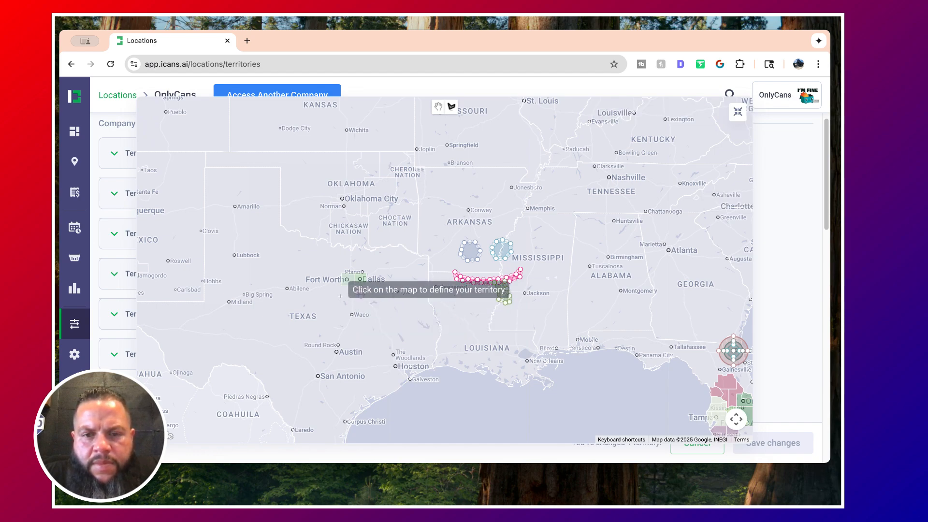
Draw the Secondary Market area as a four-cornered polygon below the Fort Worth and Dallas counties, reaching the circle around Waxahachie, and save the changes.
left_click(735, 419)
left_click(709, 372)
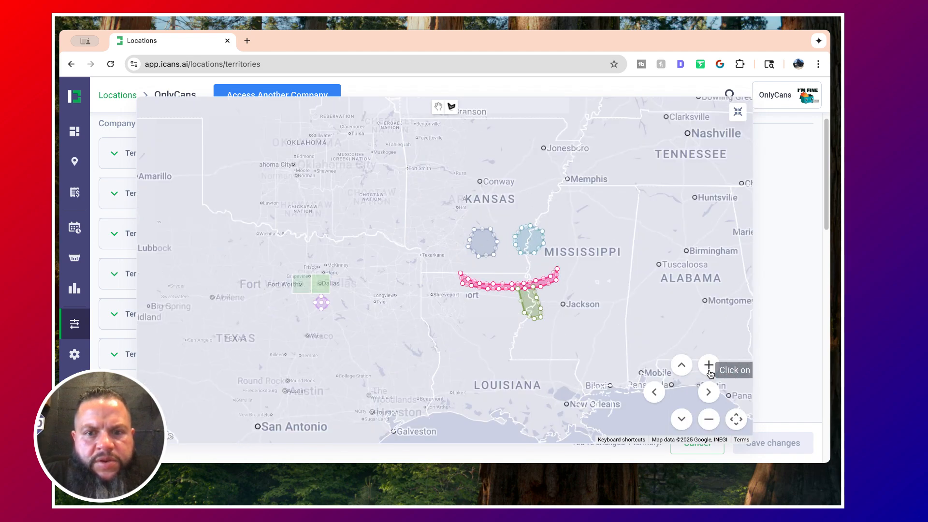
left_click(710, 372)
left_click(709, 372)
left_click(709, 372)
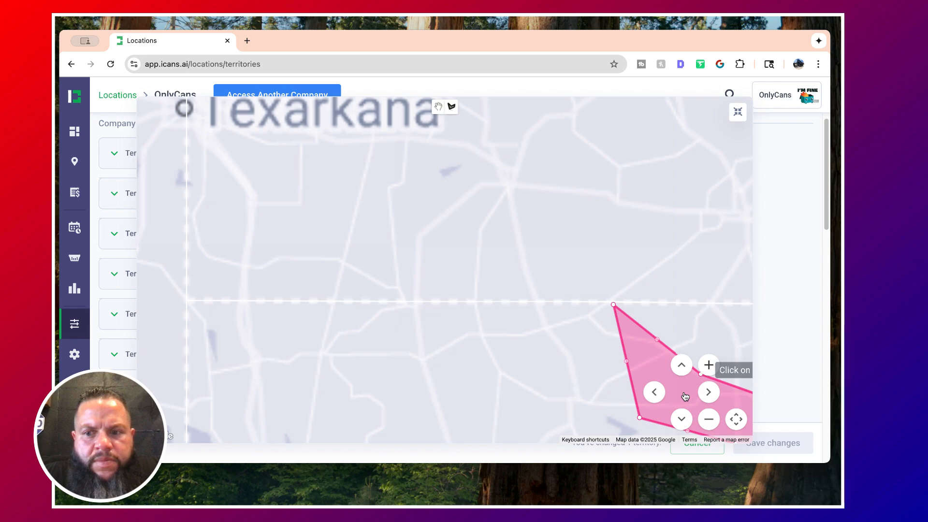
left_click(711, 423)
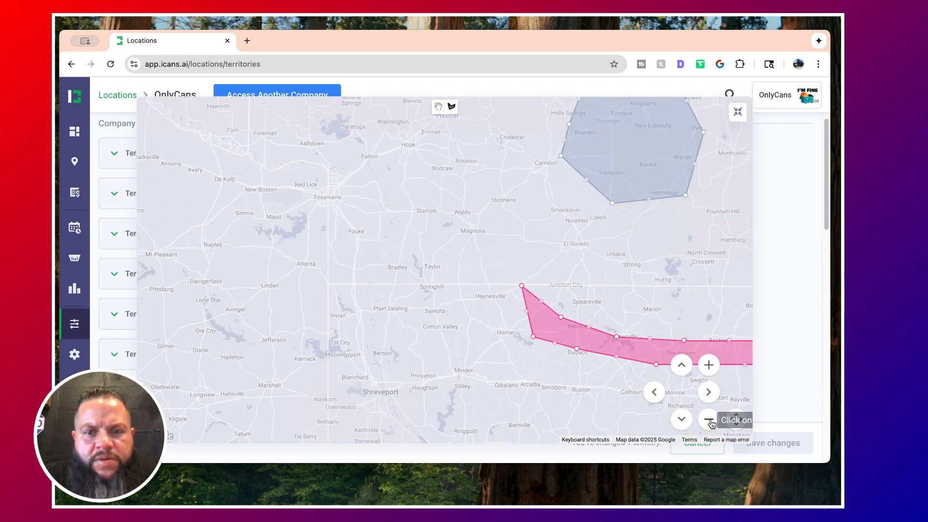
left_click(709, 421)
left_click(657, 397)
left_click(657, 399)
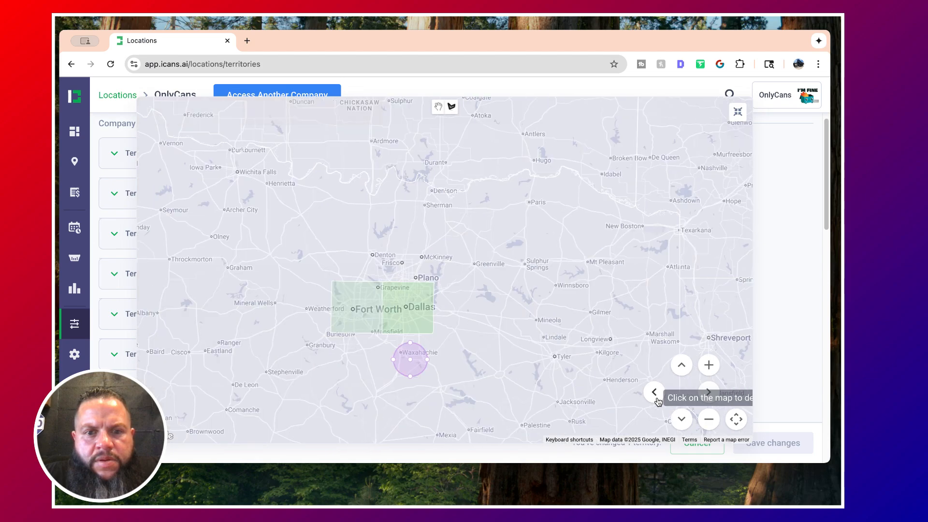
left_click(656, 398)
left_click(709, 391)
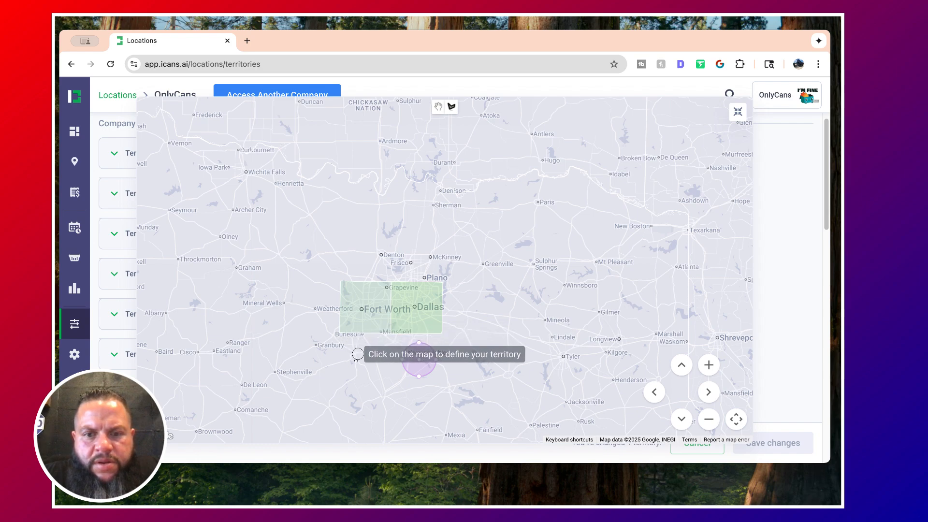
left_click(340, 333)
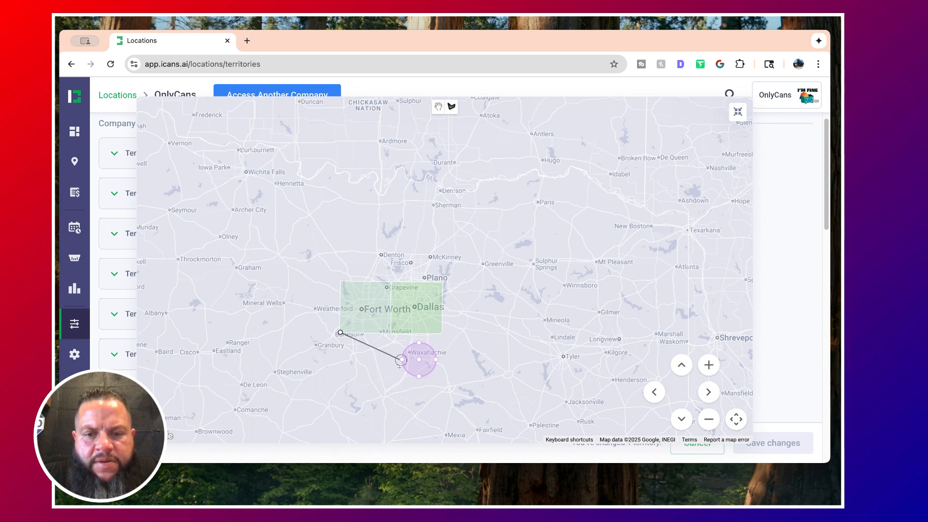
left_click(401, 360)
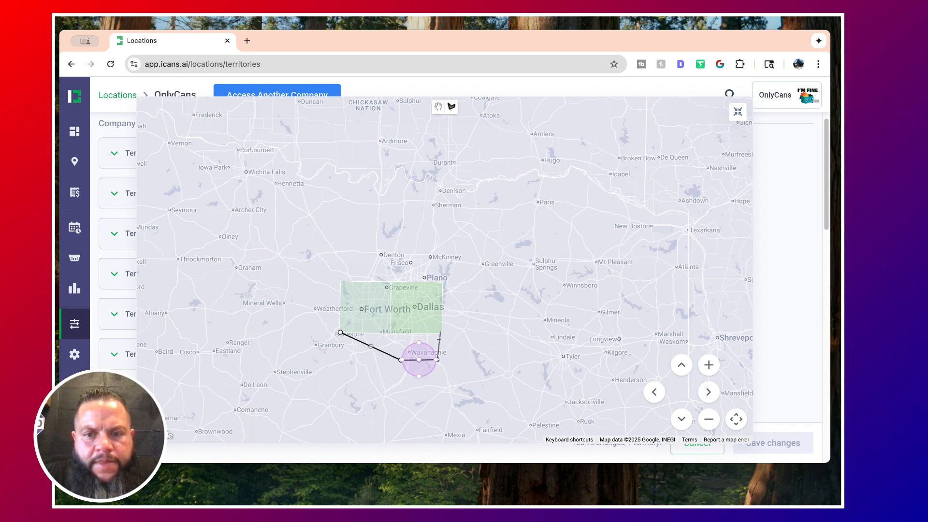
left_click(440, 331)
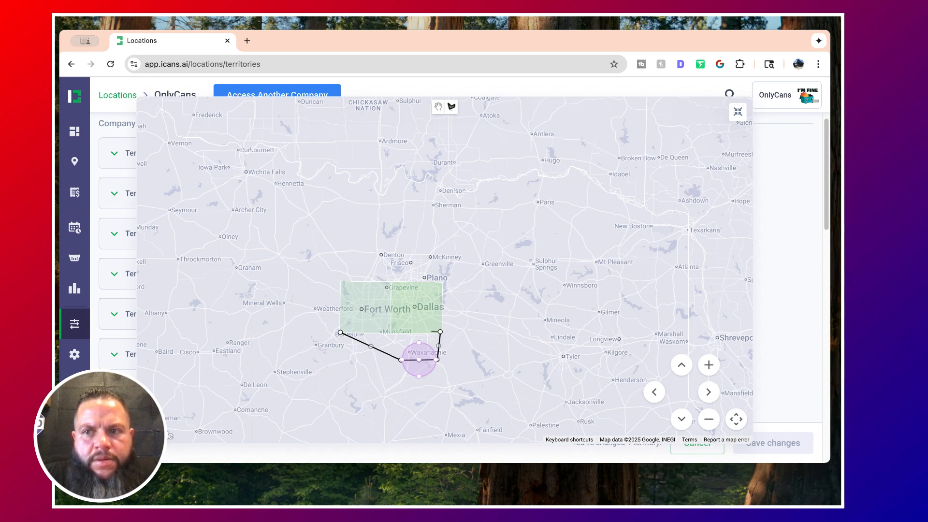
left_click(340, 332)
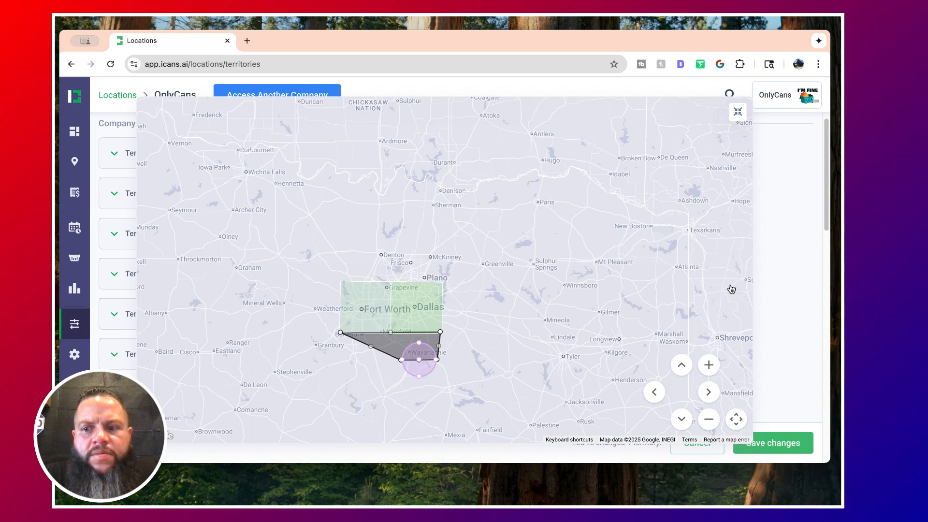
left_click(774, 443)
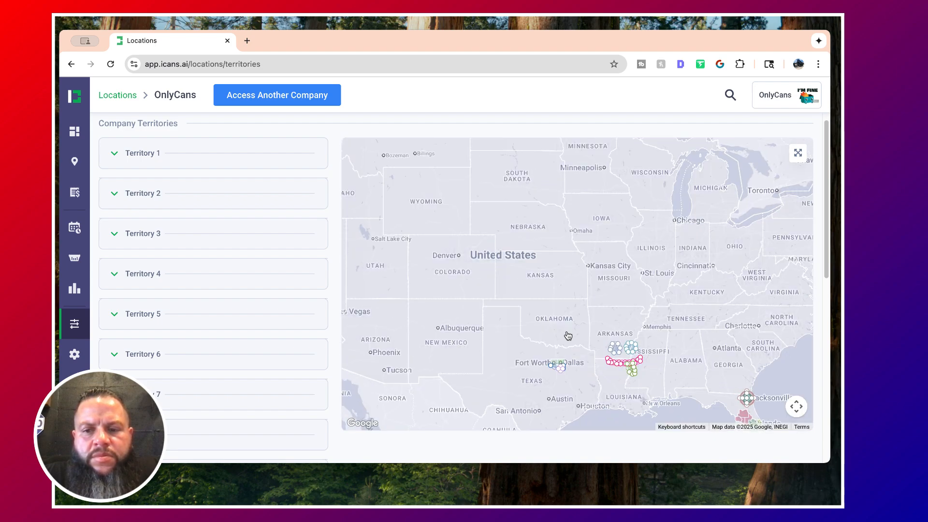
Examine on the company territories map how the drawn Secondary Market area meets the Fort Worth and Dallas counties and the Waxahachie circle.
scroll(568, 336, "up", 5)
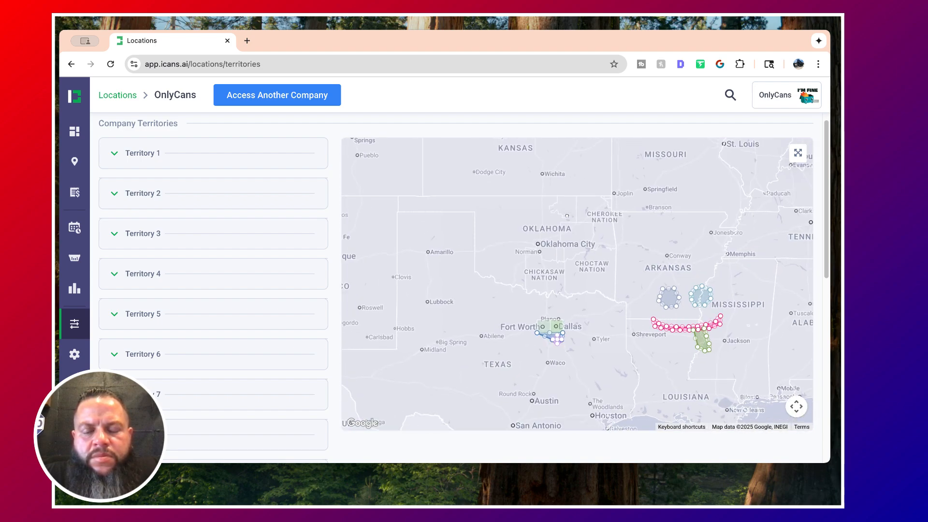
scroll(550, 299, "up", 4)
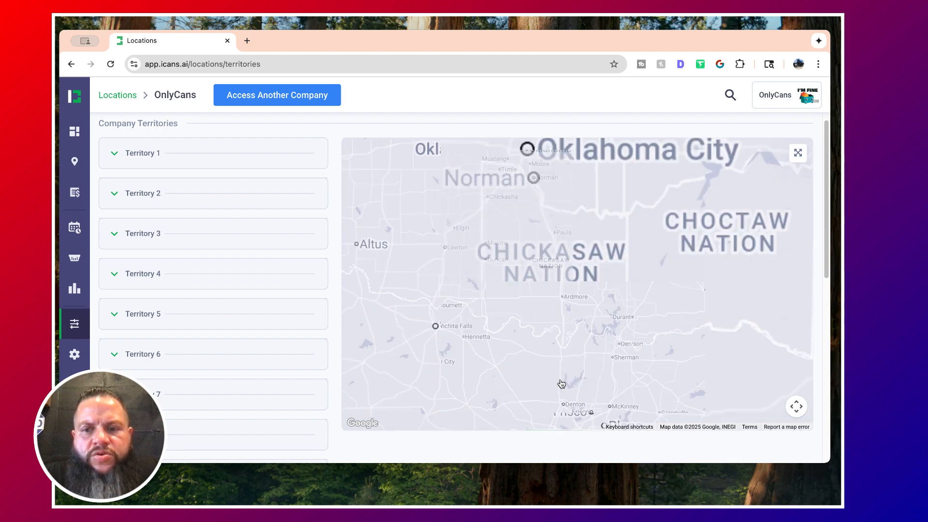
left_click_drag(561, 385, 533, 227)
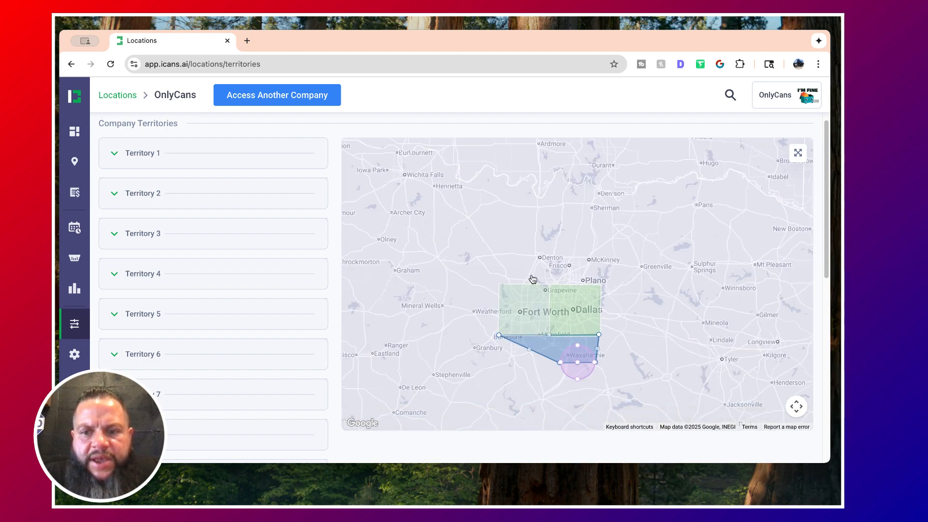
scroll(532, 278, "up", 2)
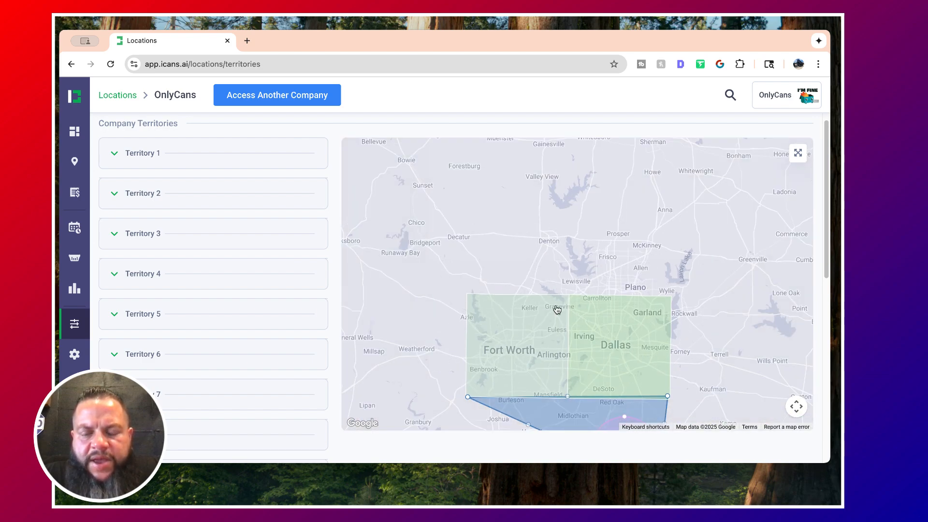
left_click_drag(590, 293, 575, 201)
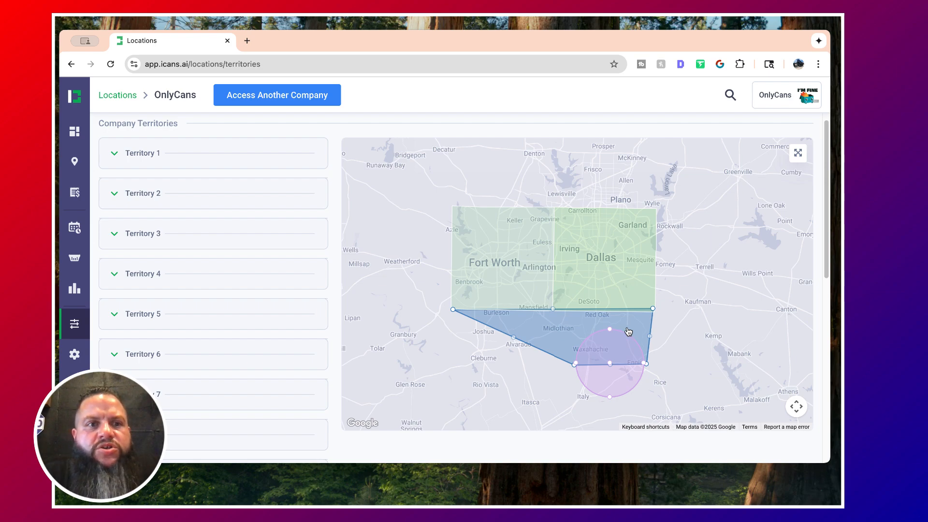
scroll(333, 232, "down", 1)
scroll(333, 232, "down", 5)
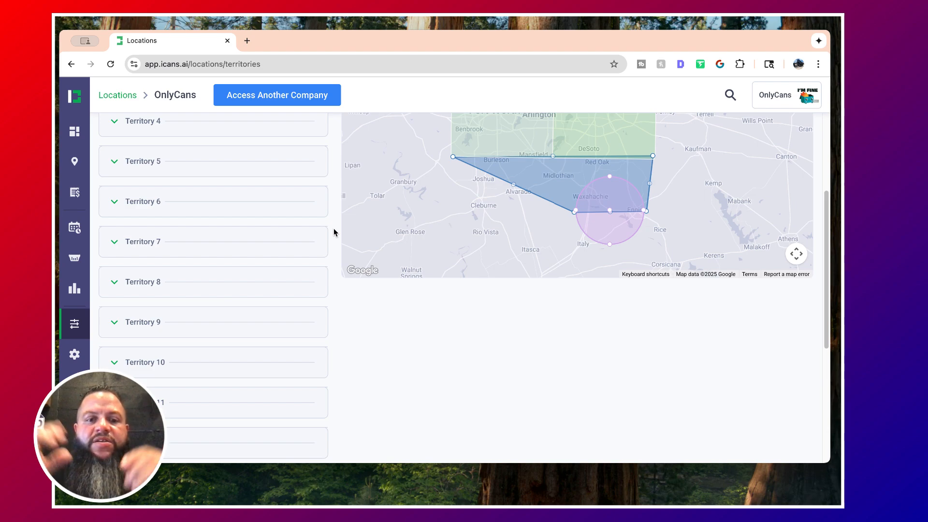
scroll(364, 271, "up", 3)
scroll(360, 303, "up", 5)
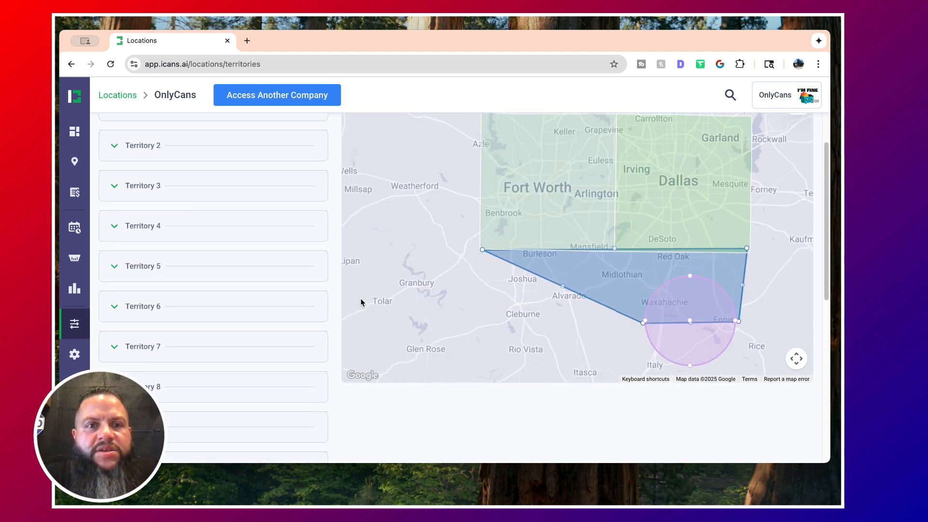
scroll(358, 305, "down", 2)
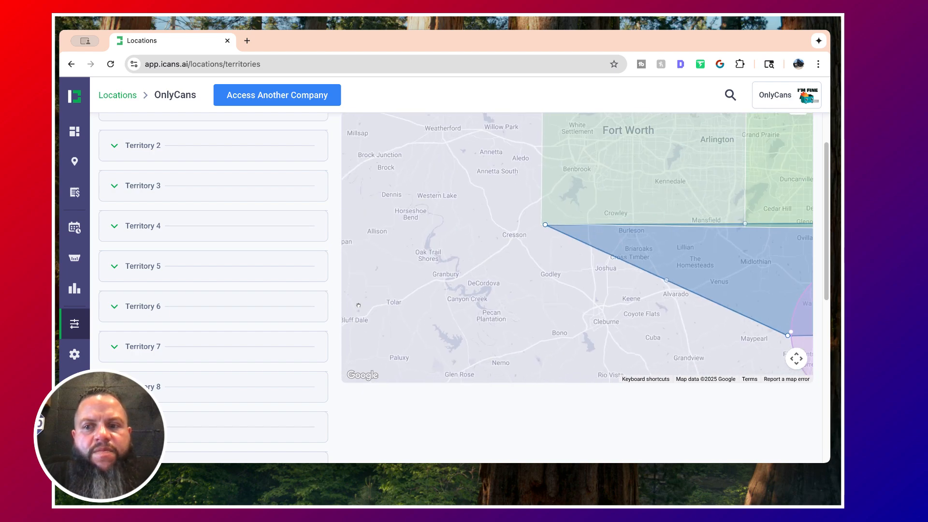
scroll(359, 306, "down", 2)
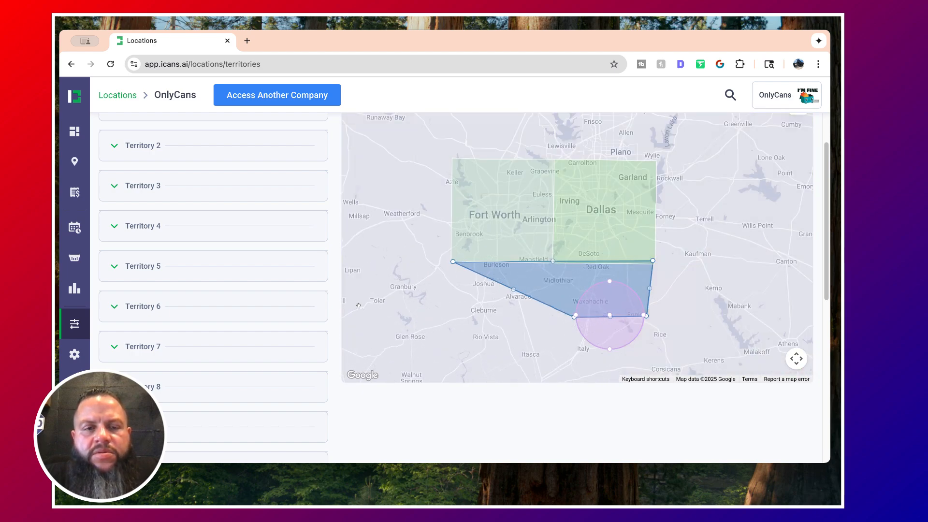
Add another company territory, set it to be selected by Radius, and name it Extended Radius.
scroll(336, 325, "down", 10)
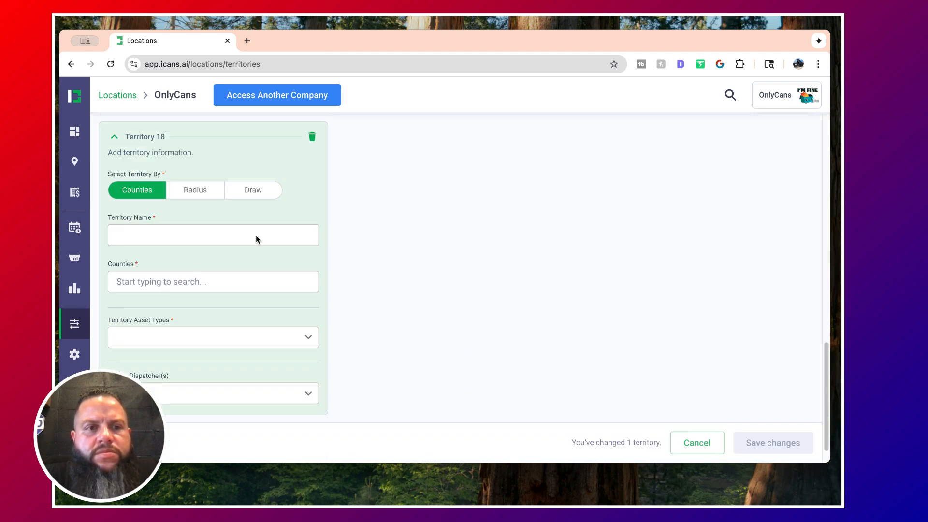
left_click(211, 208)
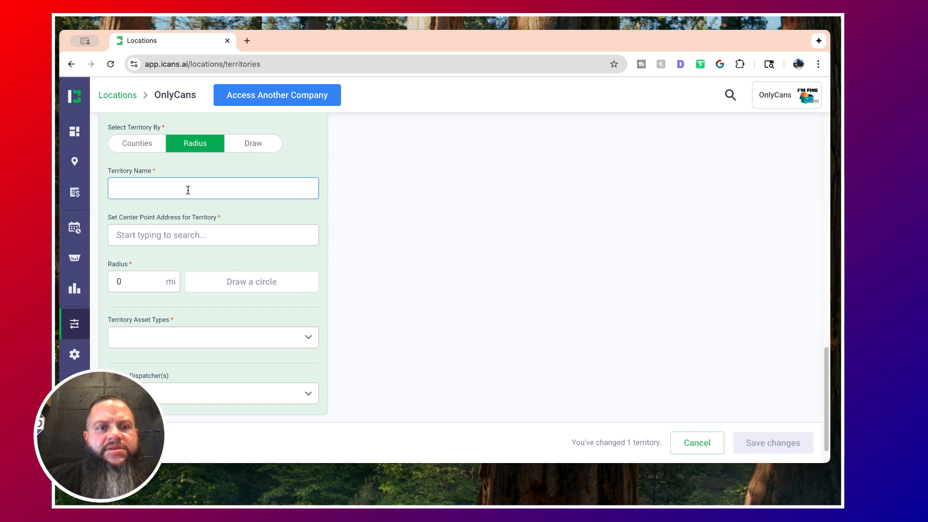
type("E")
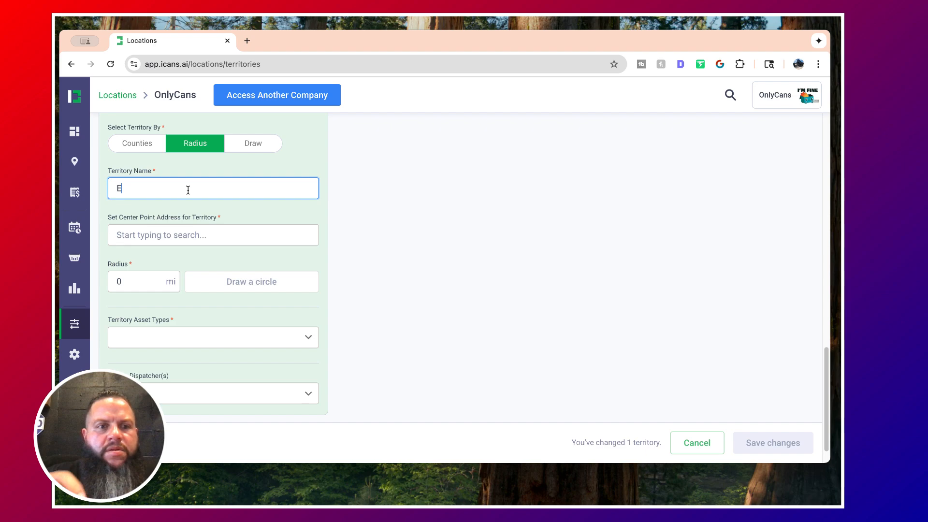
type("xtend")
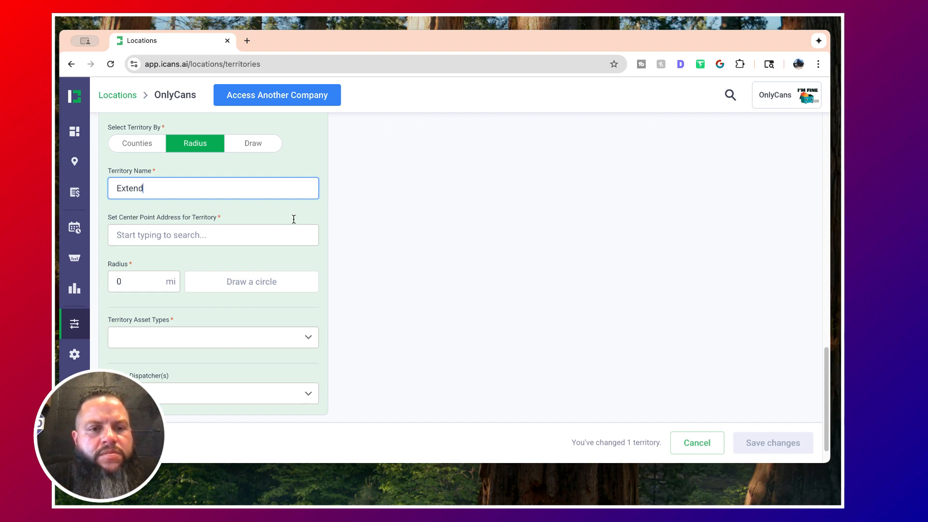
type("ed Radius")
Enter the Extended Radius territory's center point address in Waxahachie, set its radius to 30 mi, and draw the circle.
left_click(217, 237)
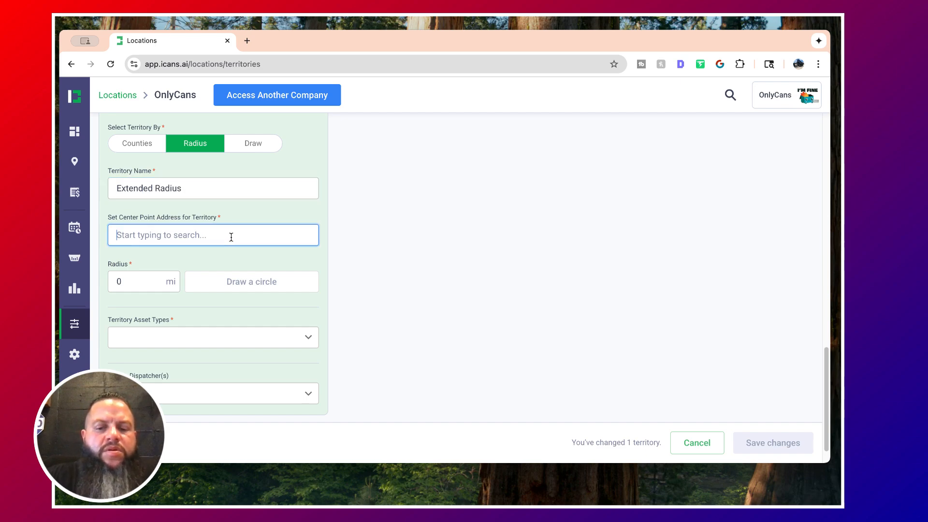
type("802 Old Highway 287")
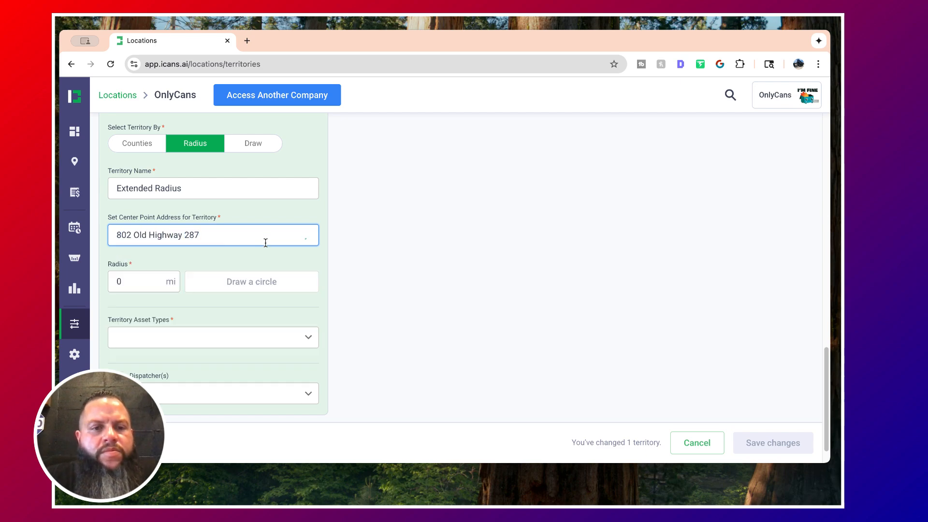
left_click(248, 261)
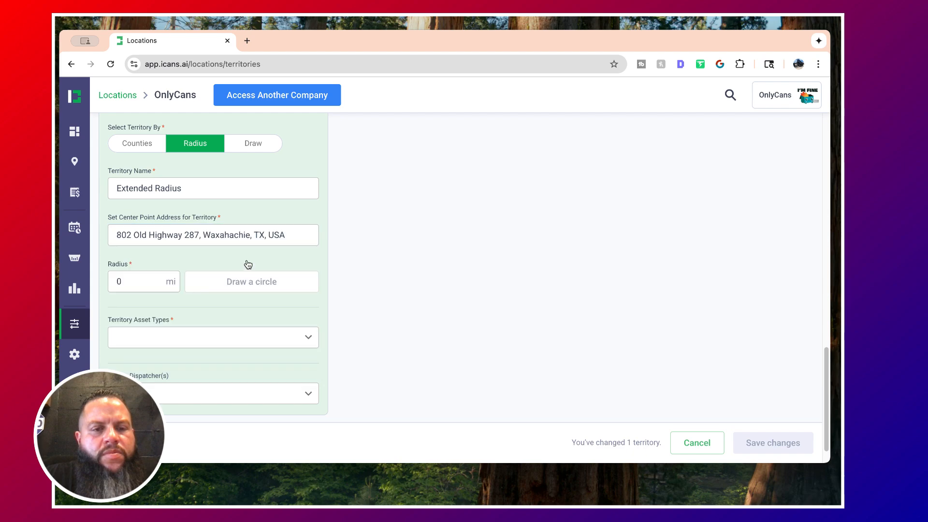
left_click(161, 281)
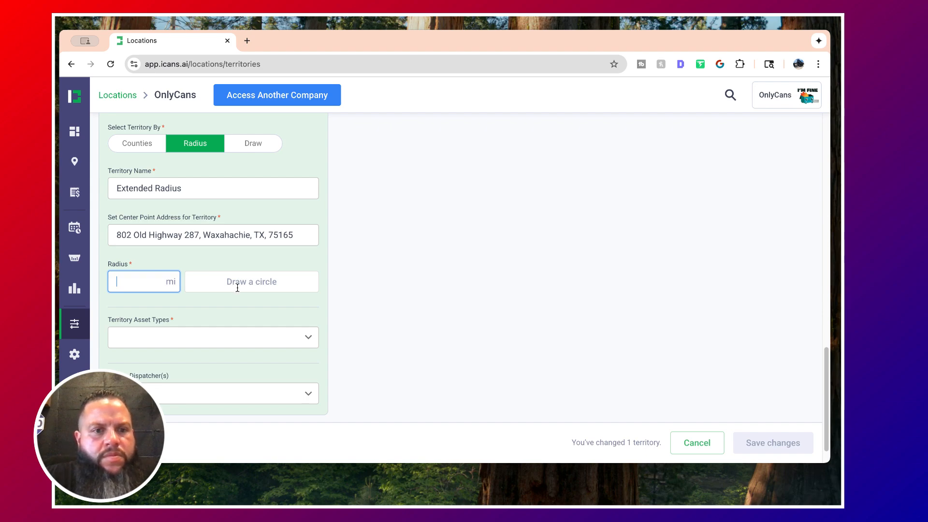
type("30")
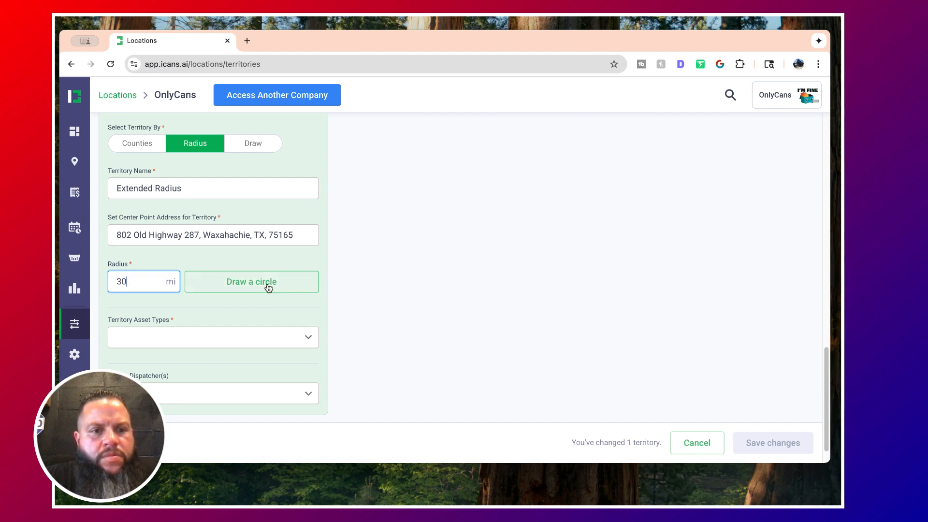
left_click(268, 288)
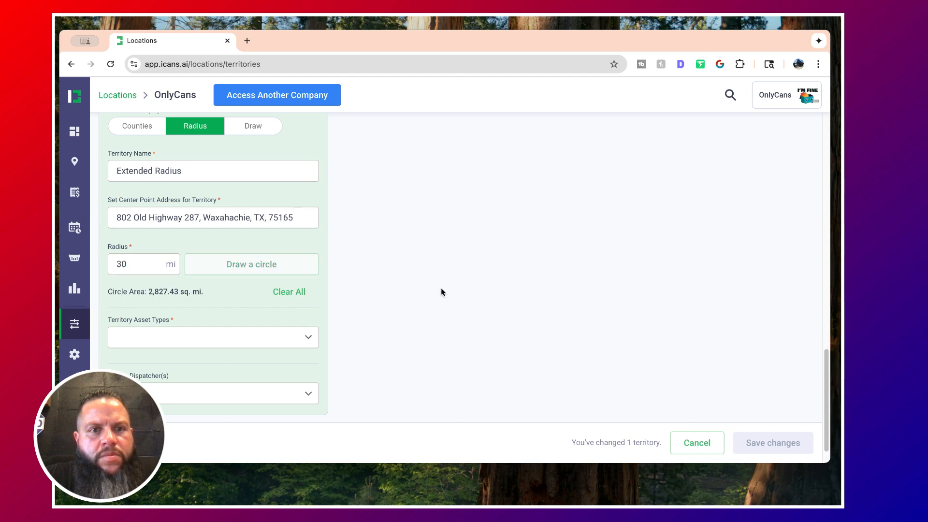
Examine how the Extended Radius circle overlaps the other territories on the map, and return to its territory details.
scroll(440, 291, "up", 10)
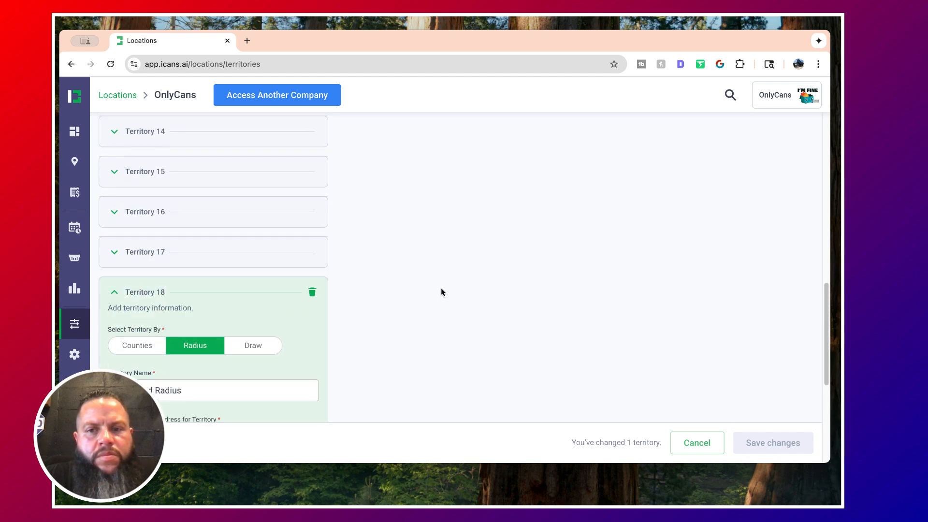
scroll(441, 290, "up", 2)
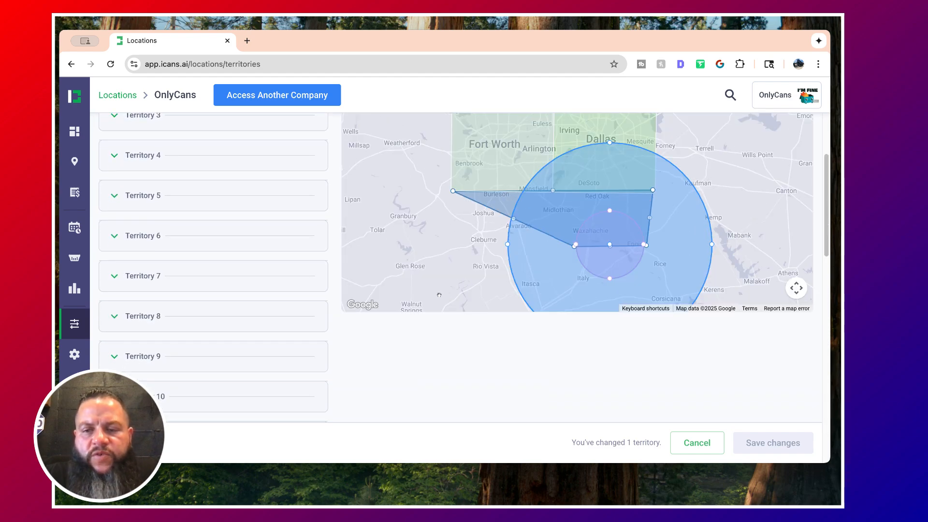
double_click(769, 228)
scroll(815, 216, "up", 2)
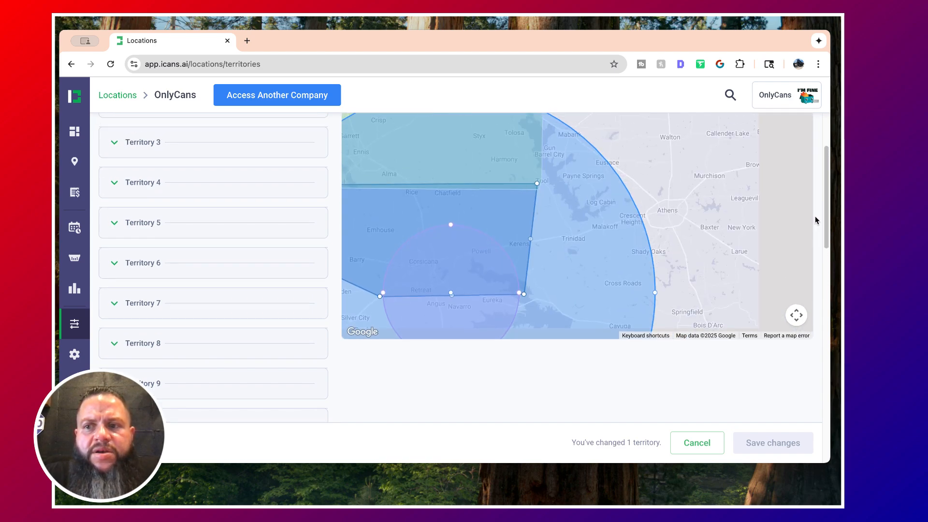
scroll(815, 220, "up", 2)
scroll(738, 227, "down", 2)
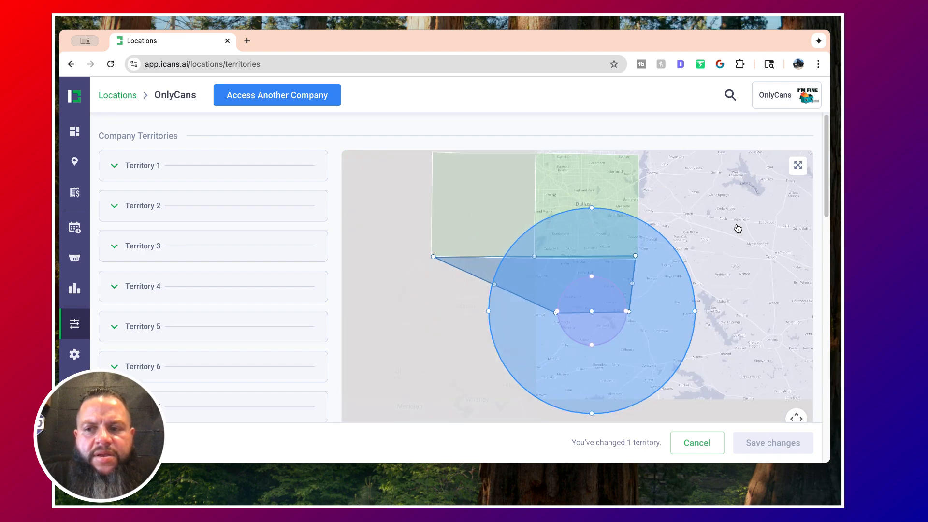
scroll(738, 228, "down", 1)
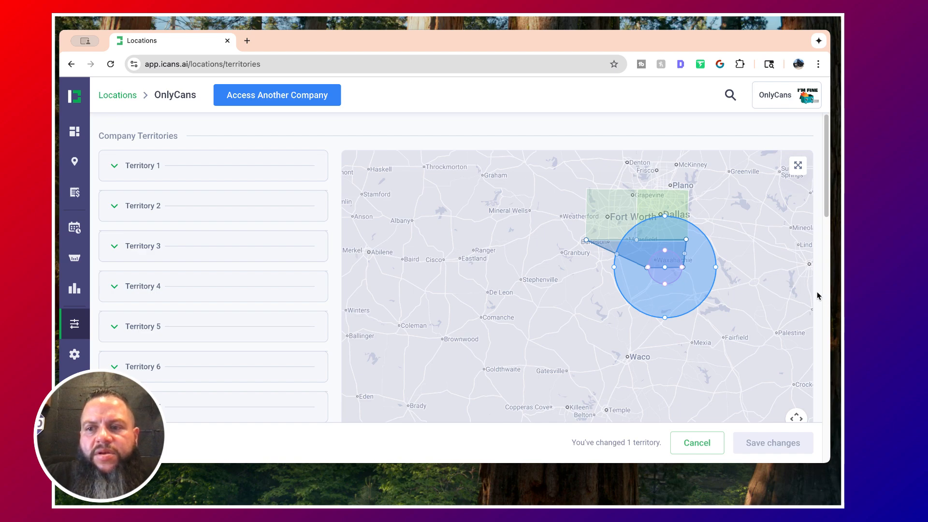
scroll(818, 294, "down", 8)
scroll(817, 292, "down", 10)
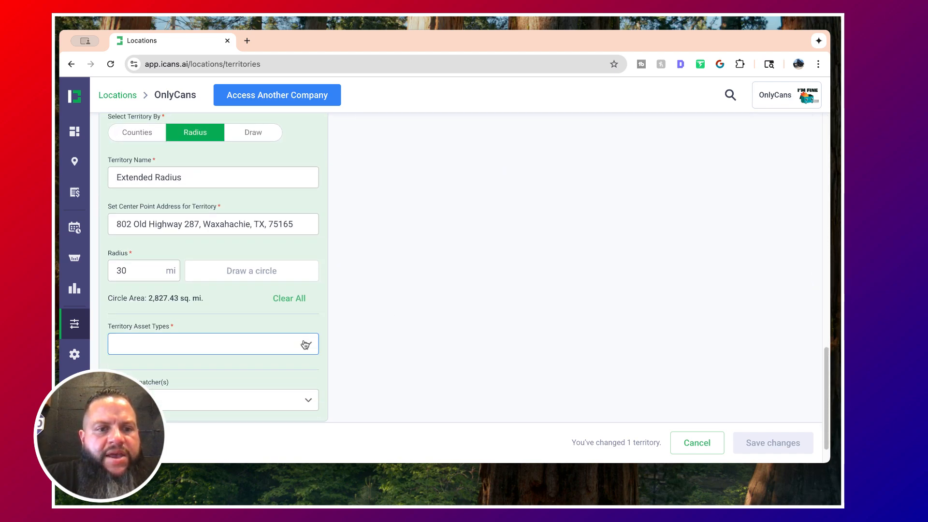
Assign the 15, 20, 25, 30 and 40 Yard Dumpster asset types to the Extended Radius territory and save the changes.
left_click(305, 344)
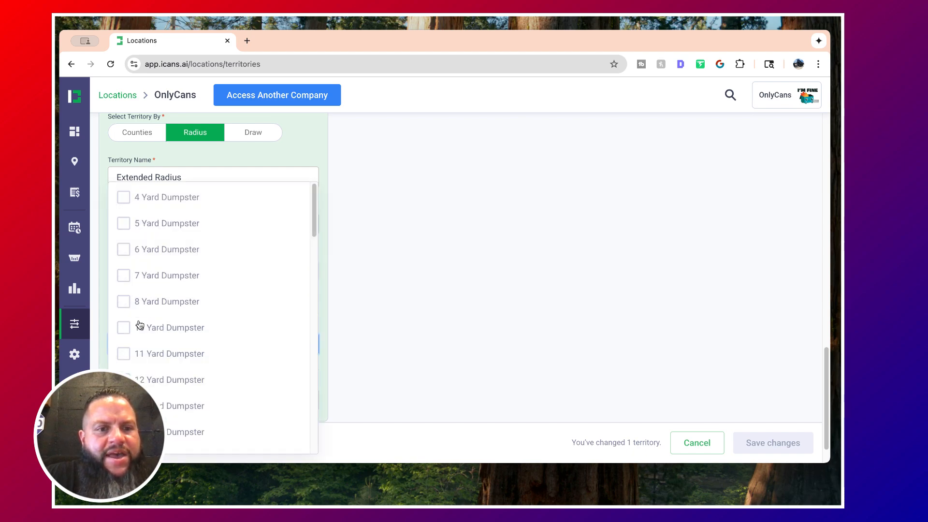
scroll(124, 328, "down", 5)
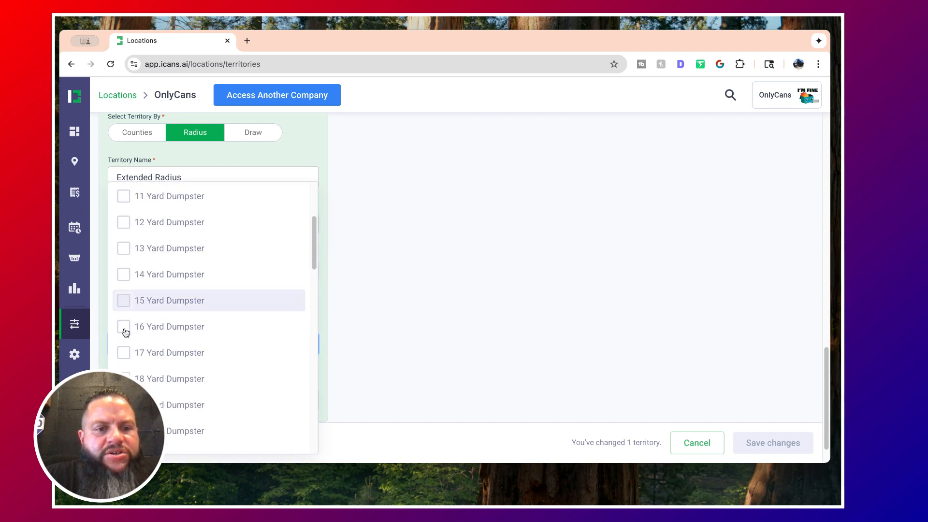
left_click(123, 220)
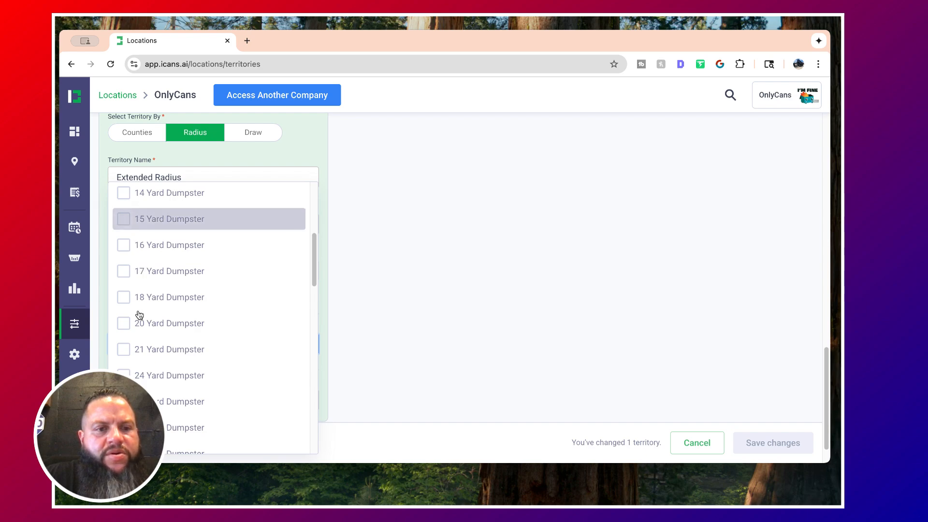
left_click(172, 311)
scroll(171, 311, "down", 5)
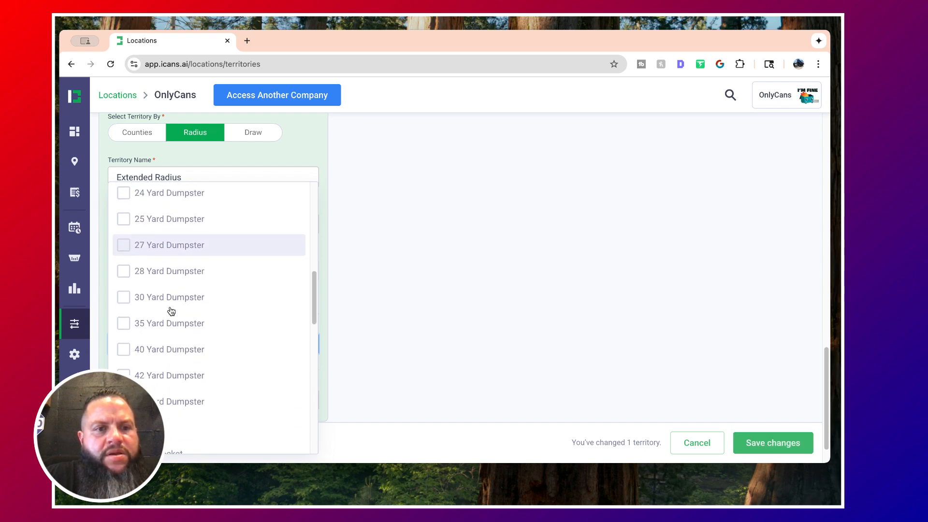
left_click(124, 218)
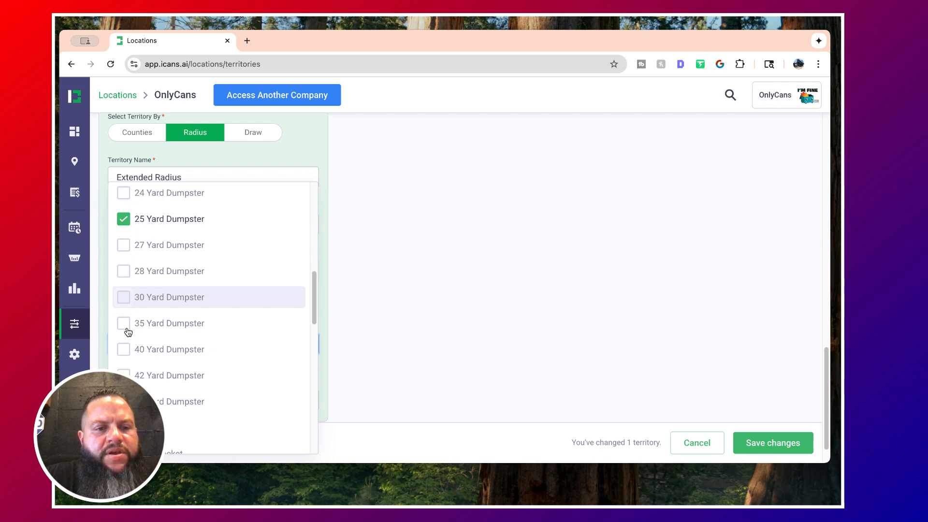
left_click(123, 350)
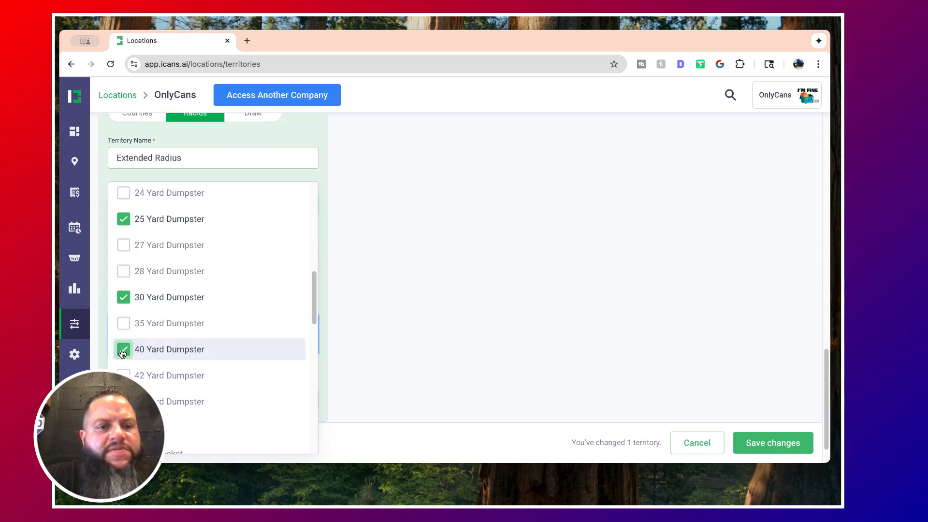
left_click(769, 442)
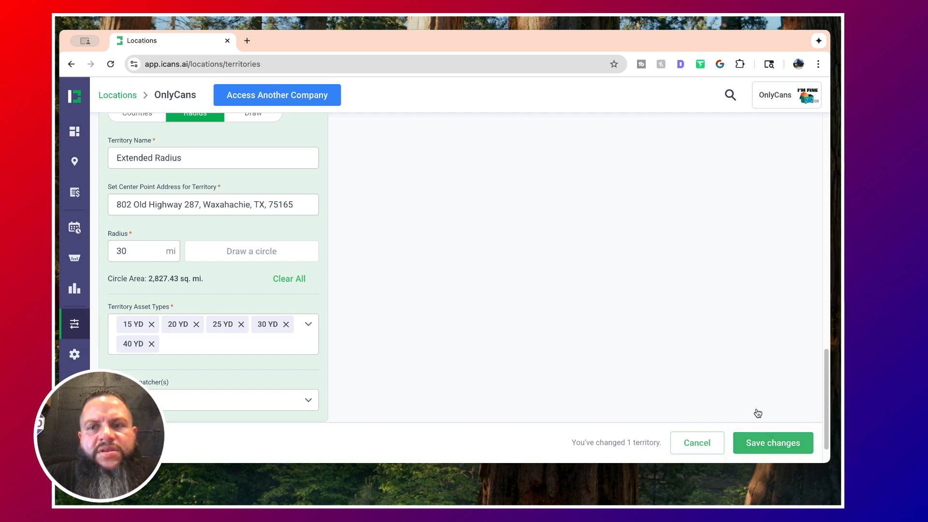
left_click(770, 446)
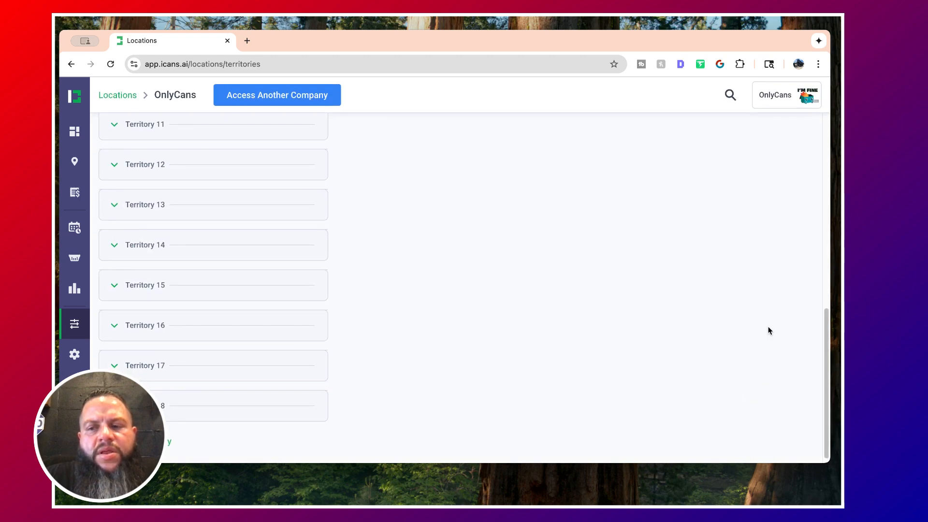
Examine the saved territories around Fort Worth, Dallas and Waxahachie together on the company territories map.
scroll(768, 329, "up", 5)
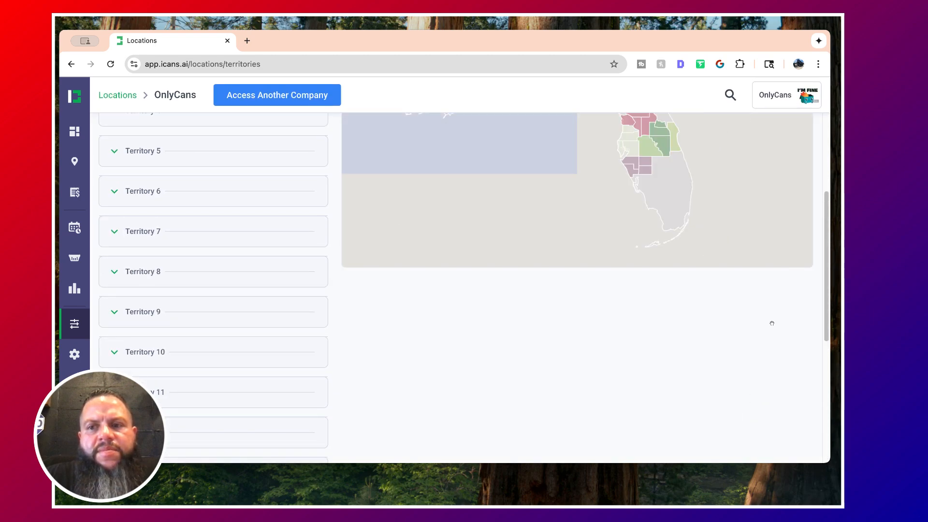
scroll(771, 326, "up", 3)
scroll(772, 324, "up", 2)
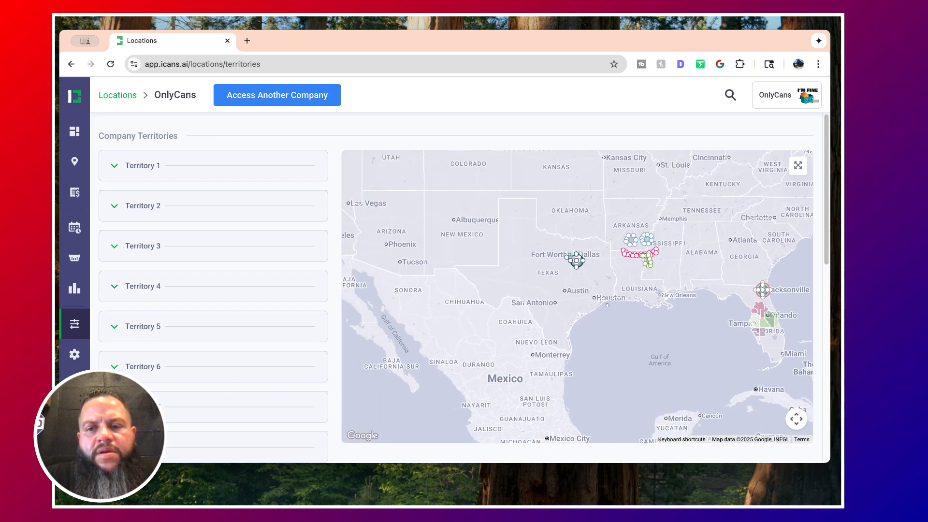
scroll(588, 273, "up", 5)
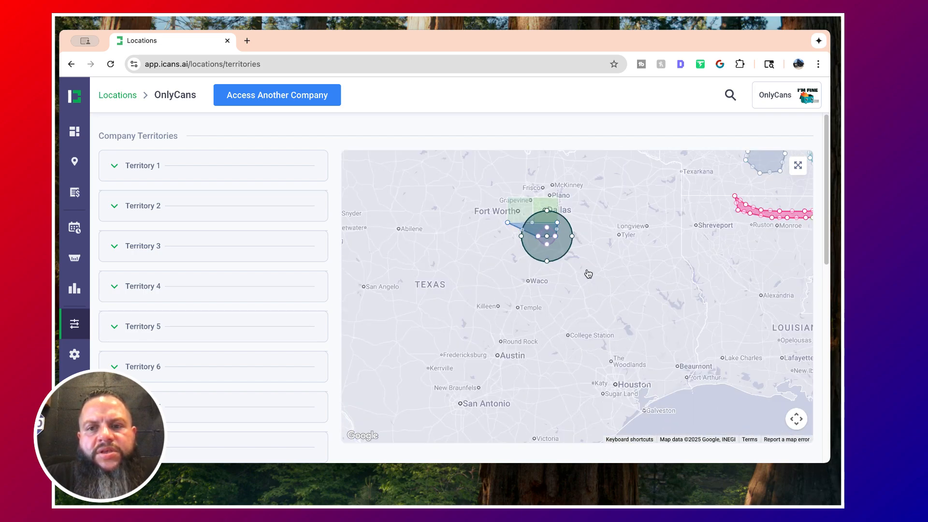
left_click_drag(528, 289, 560, 321)
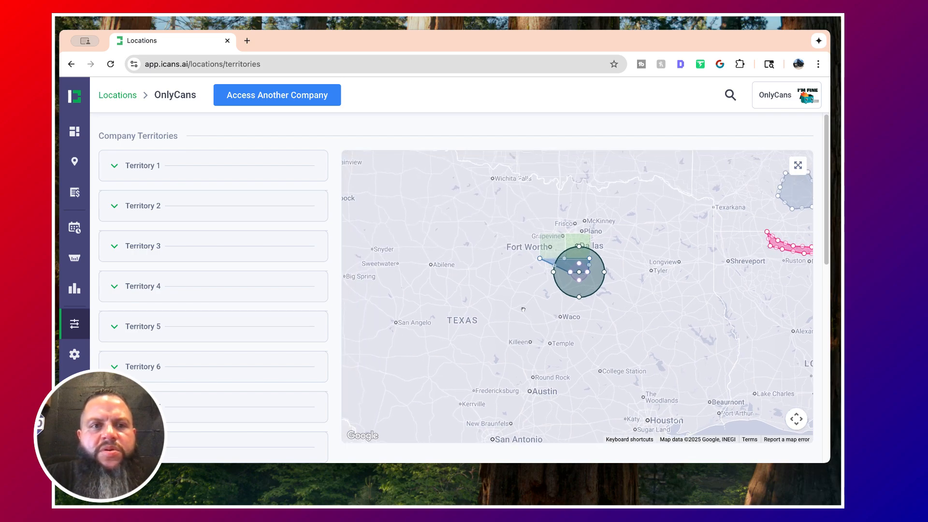
scroll(523, 309, "up", 3)
left_click_drag(524, 294, 503, 336)
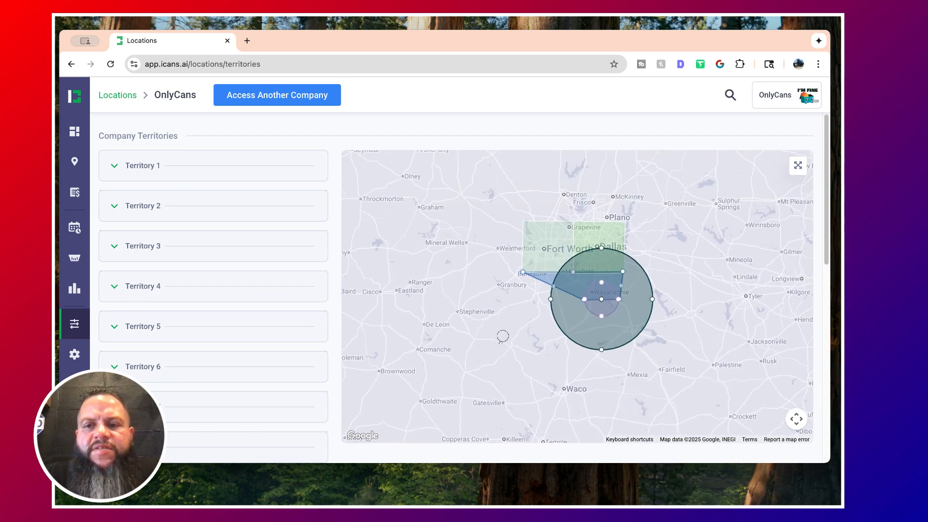